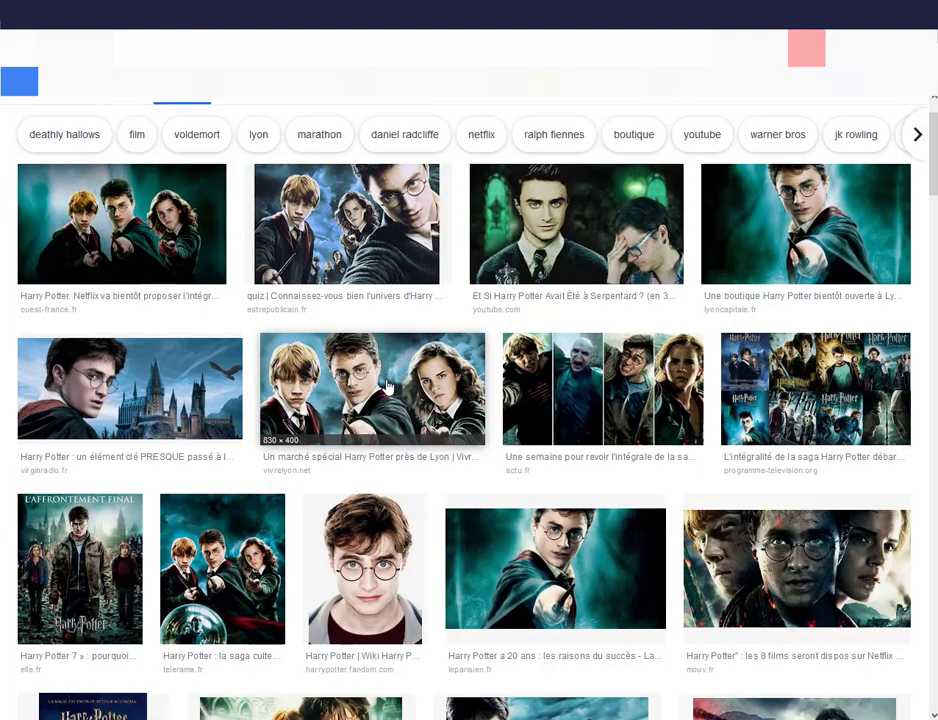
Save the 830 × 400 Harry Potter trio picture from the vivrelyon.net result to the computer.
left_click(387, 387)
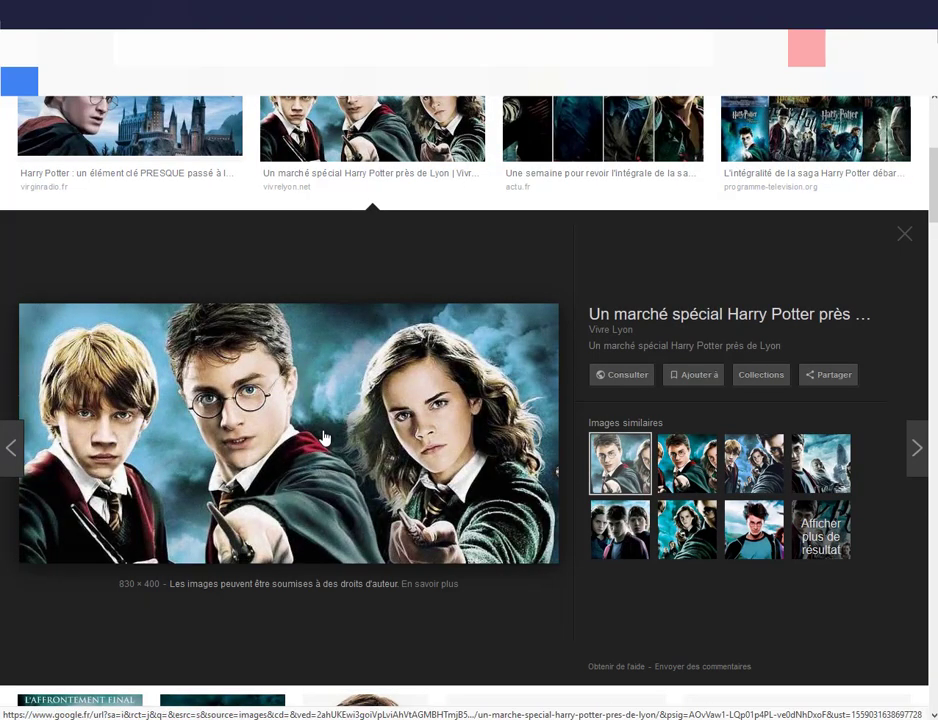
right_click(321, 393)
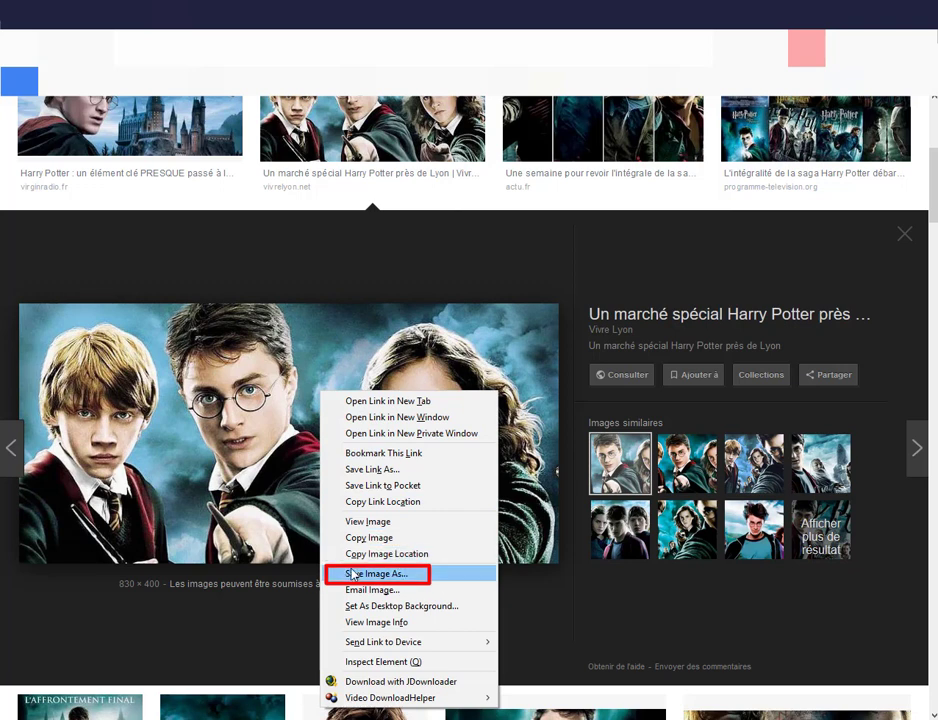
left_click(418, 574)
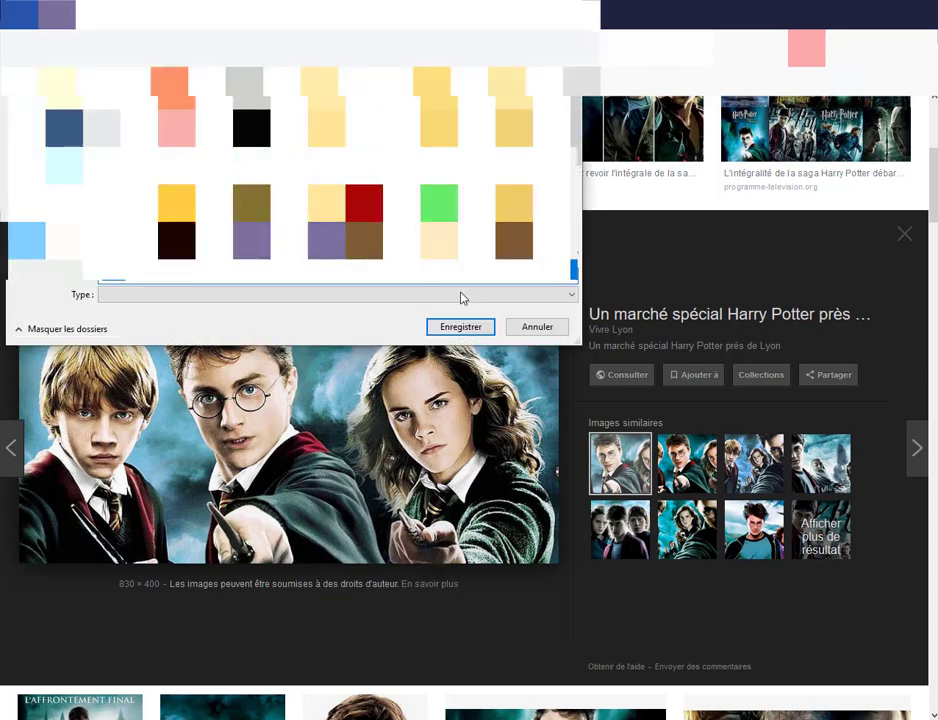
left_click(455, 327)
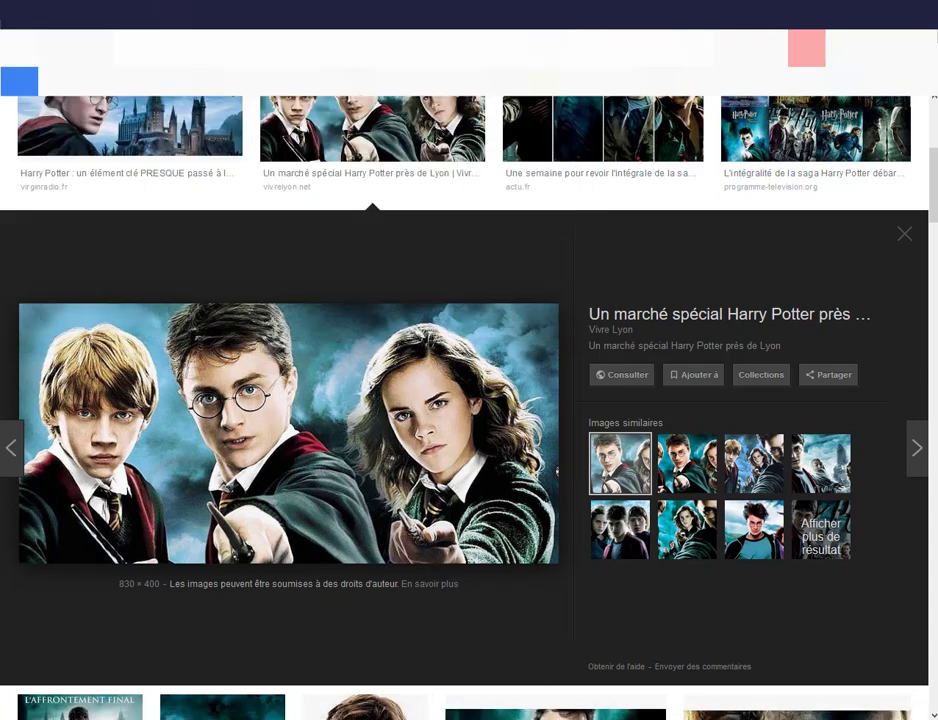
Switch to Photoshop and open the saved picture ©-DR.jpg.
mouse_move(450, 719)
left_click(450, 640)
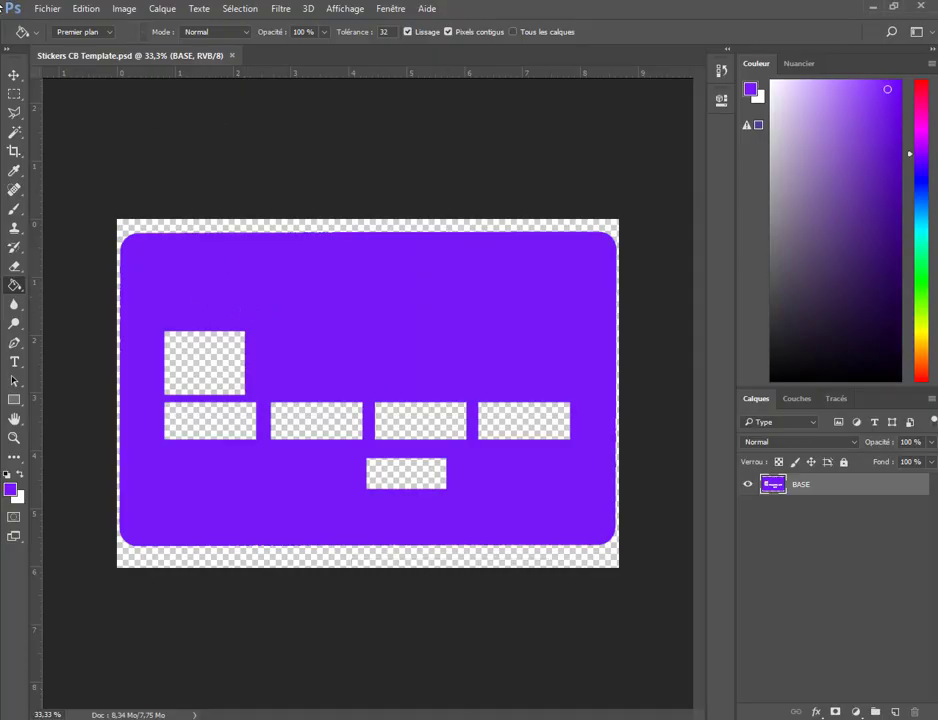
left_click(48, 9)
left_click(63, 39)
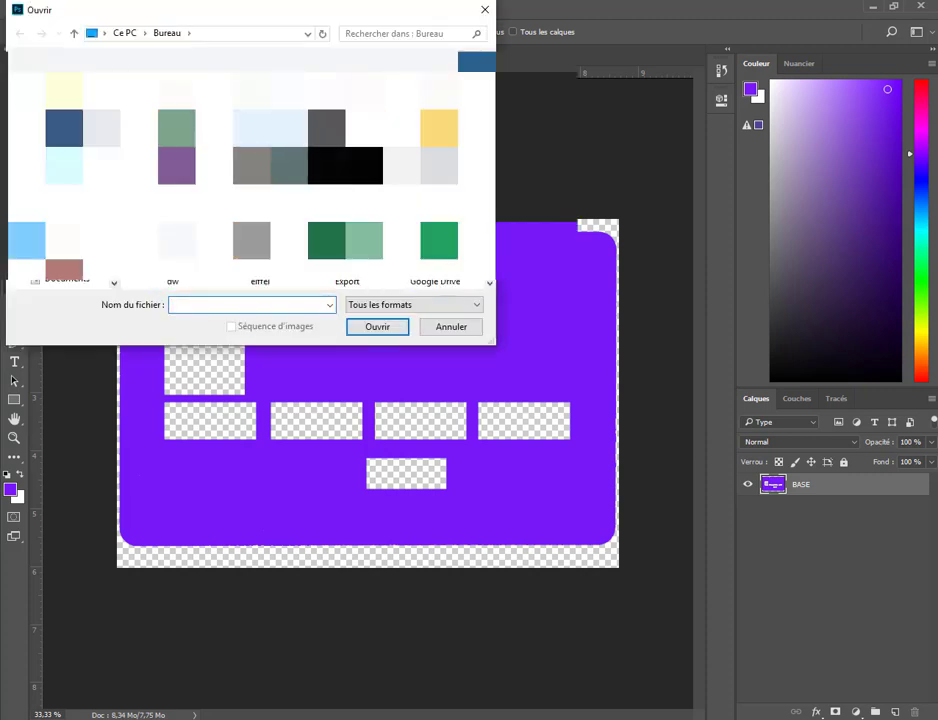
key("Escape")
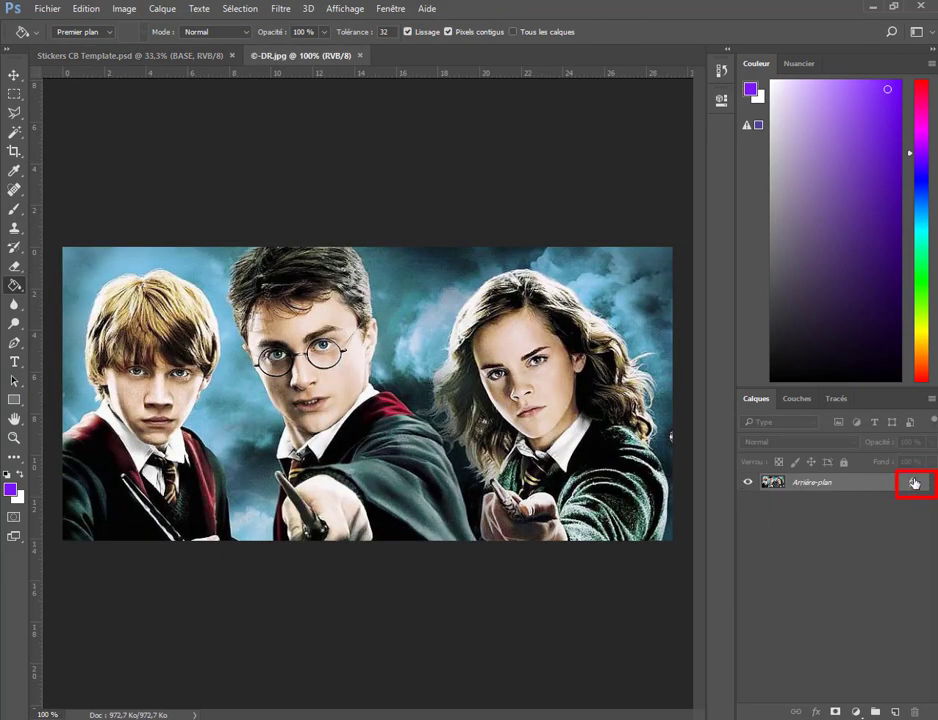
Unlock the background layer of ©-DR.jpg and copy the whole picture into Stickers CB Template.psd.
left_click(913, 484)
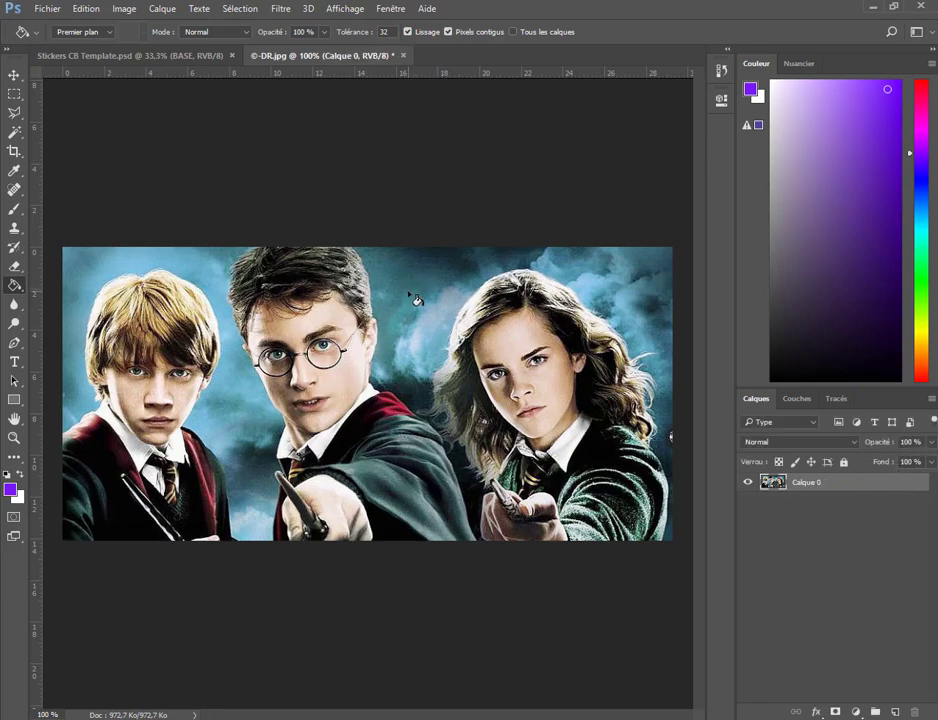
key("ctrl+a")
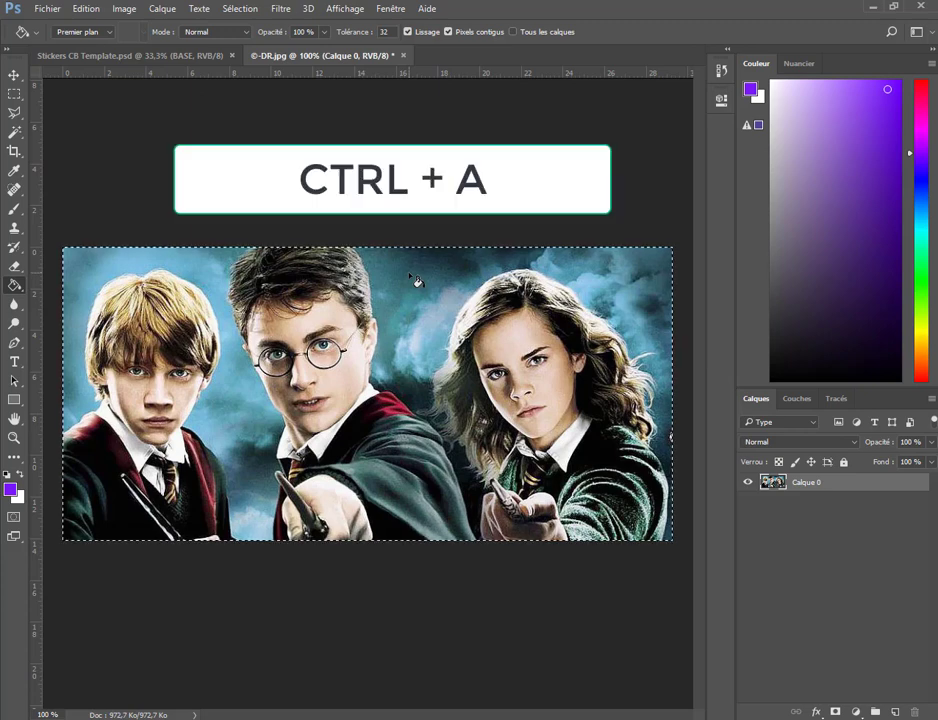
key("ctrl+c")
left_click(167, 56)
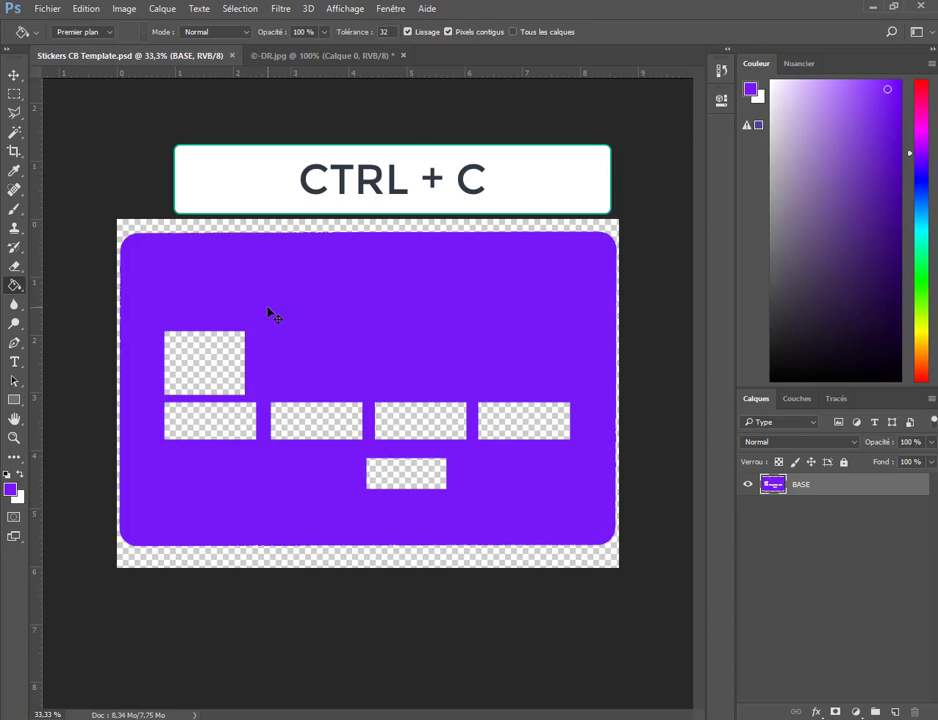
key("ctrl+v")
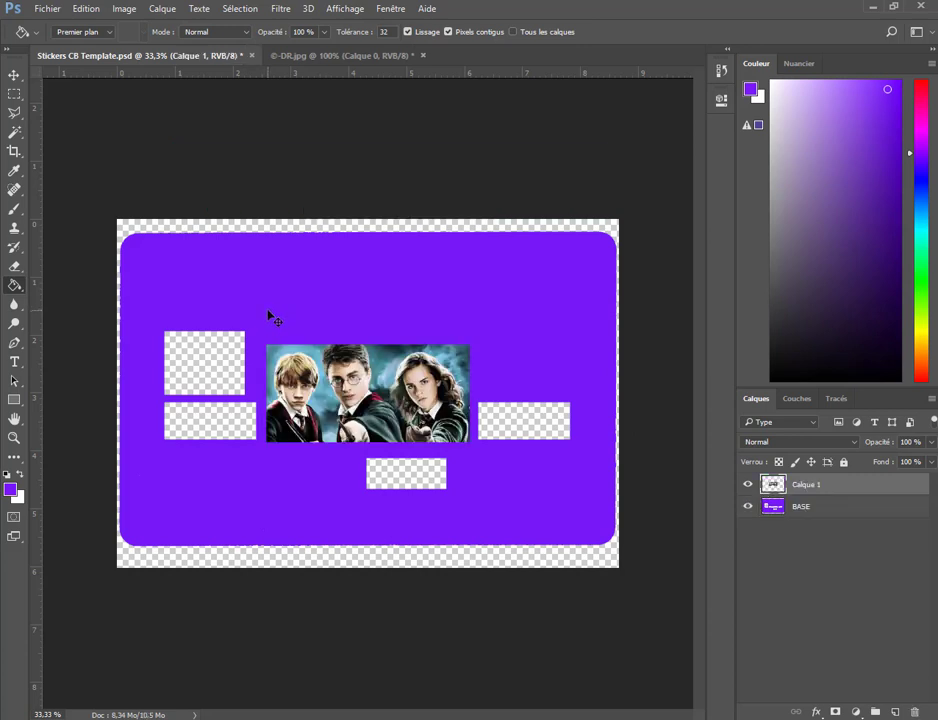
Scale the pasted picture to about 323.6% wide and 321.3% high, position it over the whole purple card, and apply the transformation.
key("ctrl+t")
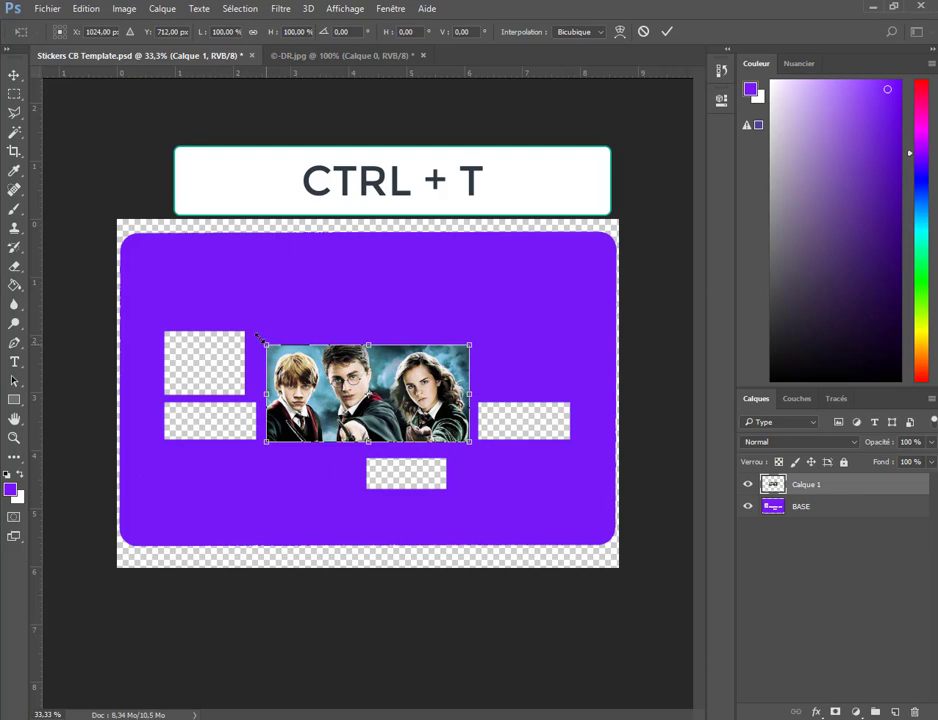
left_click_drag(258, 337, 111, 228)
left_click_drag(471, 443, 712, 531)
left_click_drag(528, 488, 491, 487)
left_click_drag(698, 540, 718, 544)
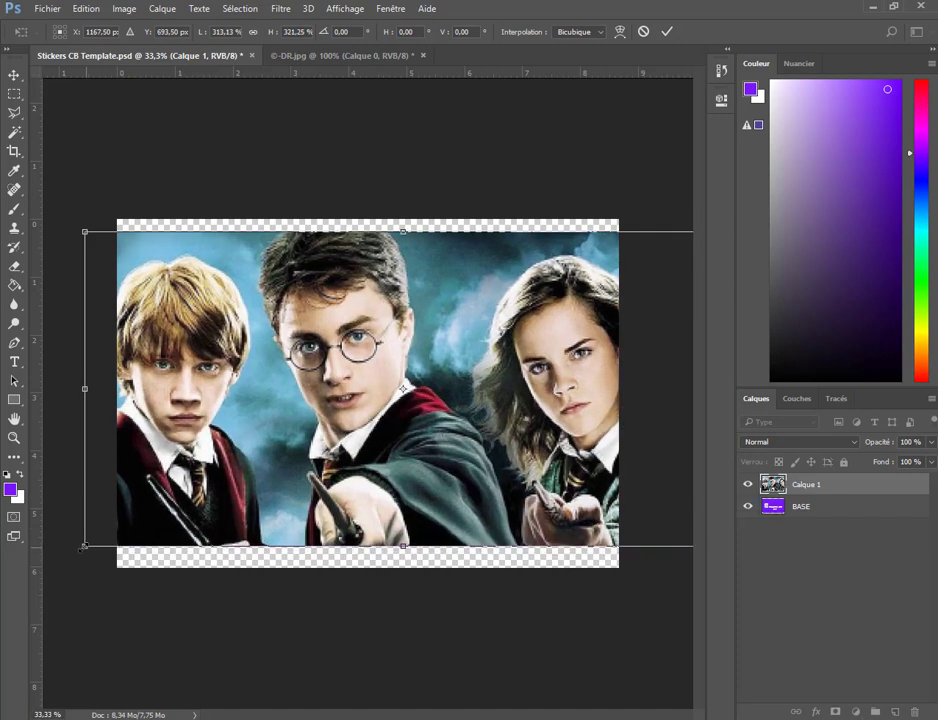
left_click_drag(84, 546, 63, 546)
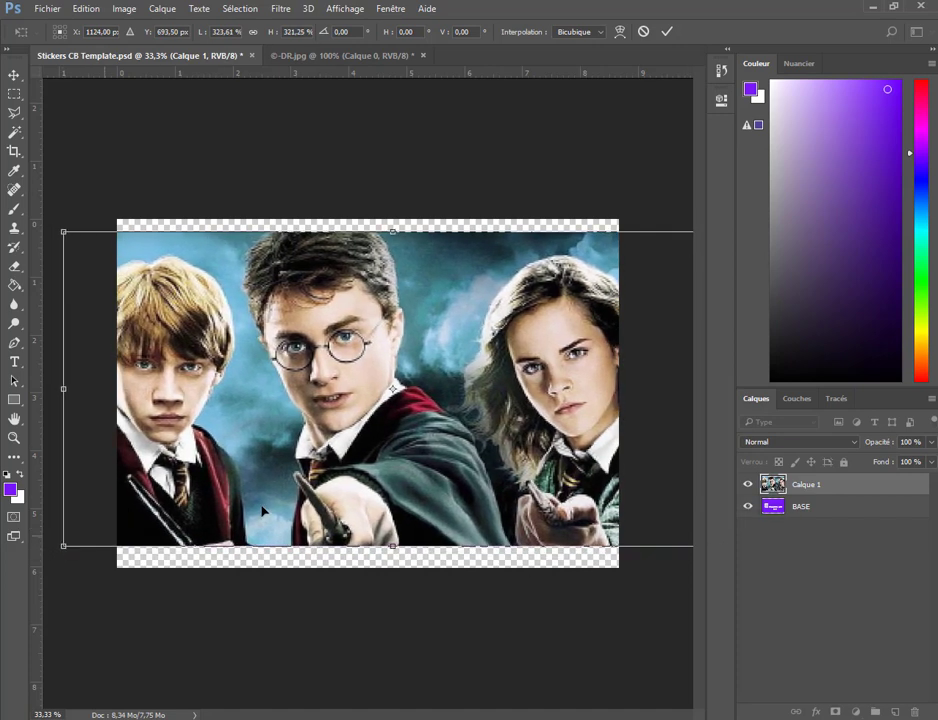
left_click_drag(342, 492, 331, 492)
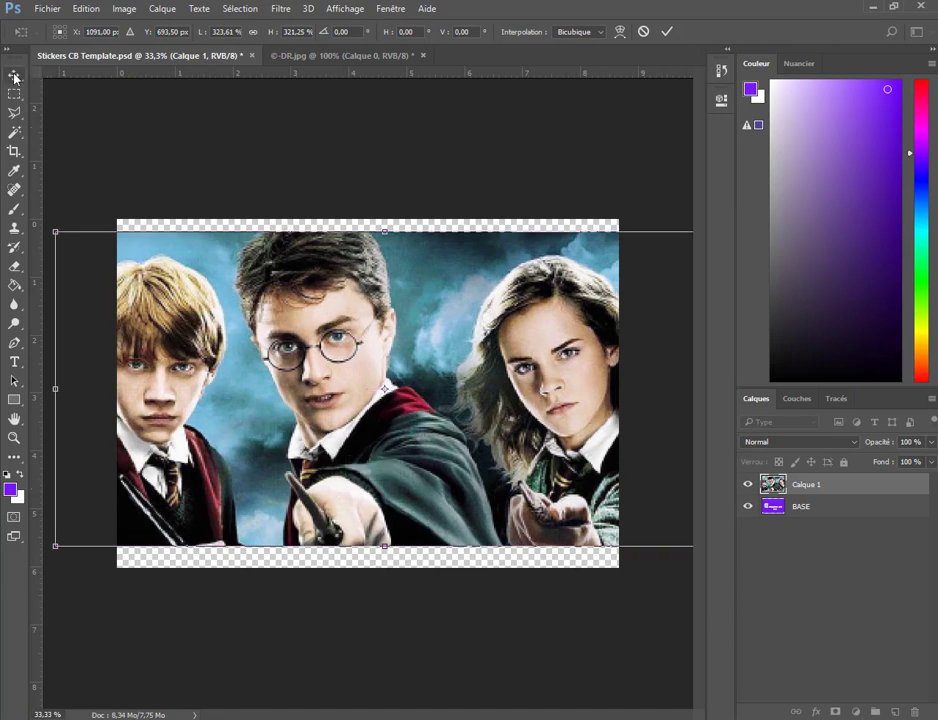
left_click(290, 55)
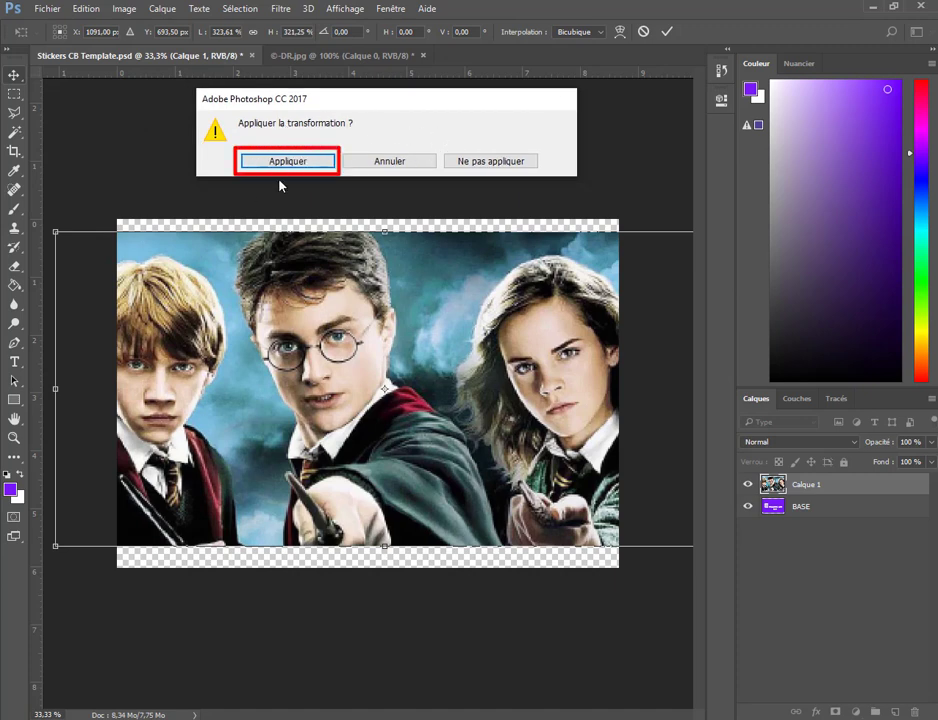
left_click(285, 162)
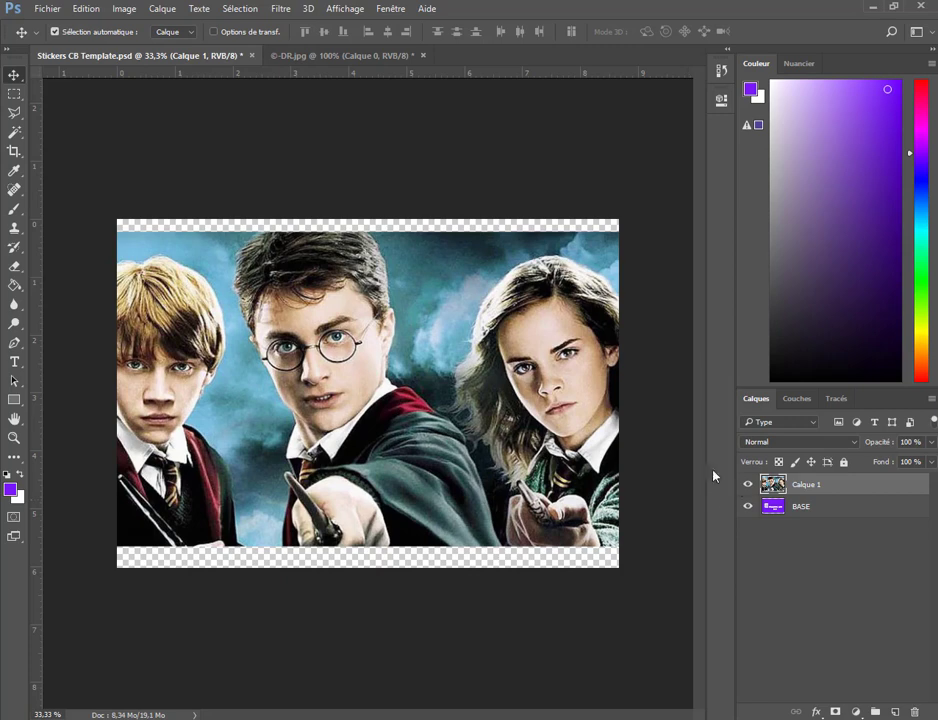
Hide Calque 1 briefly to view the BASE template underneath, and show it again.
left_click(806, 506)
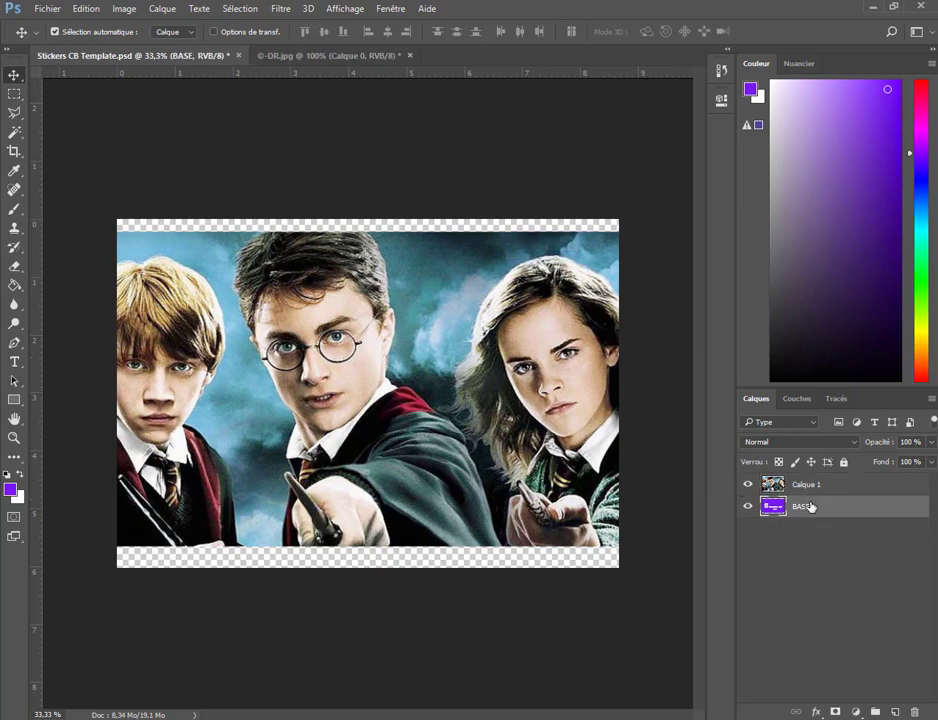
left_click(748, 485)
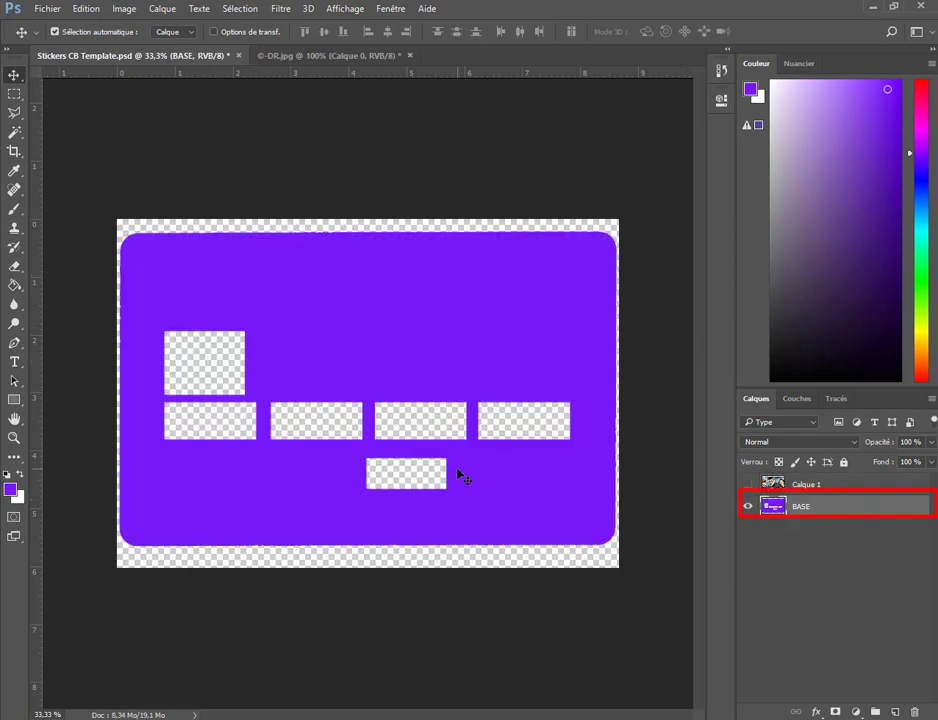
left_click(800, 485)
left_click(748, 485)
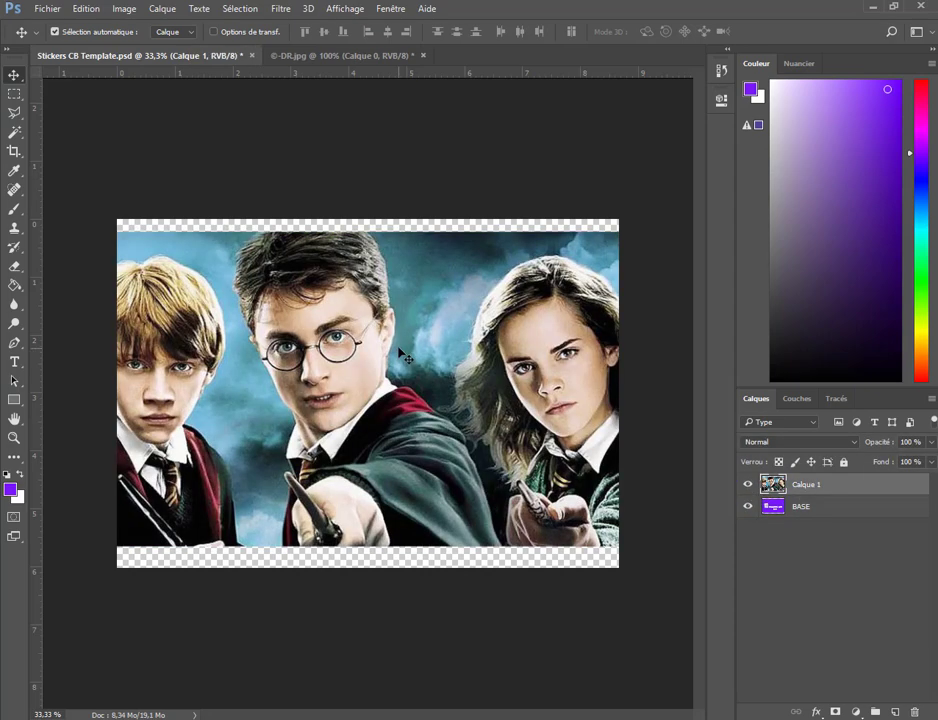
Hide the Calque 1 picture layer, leave only BASE visible, and make BASE the active layer.
left_click(748, 507)
left_click(748, 486)
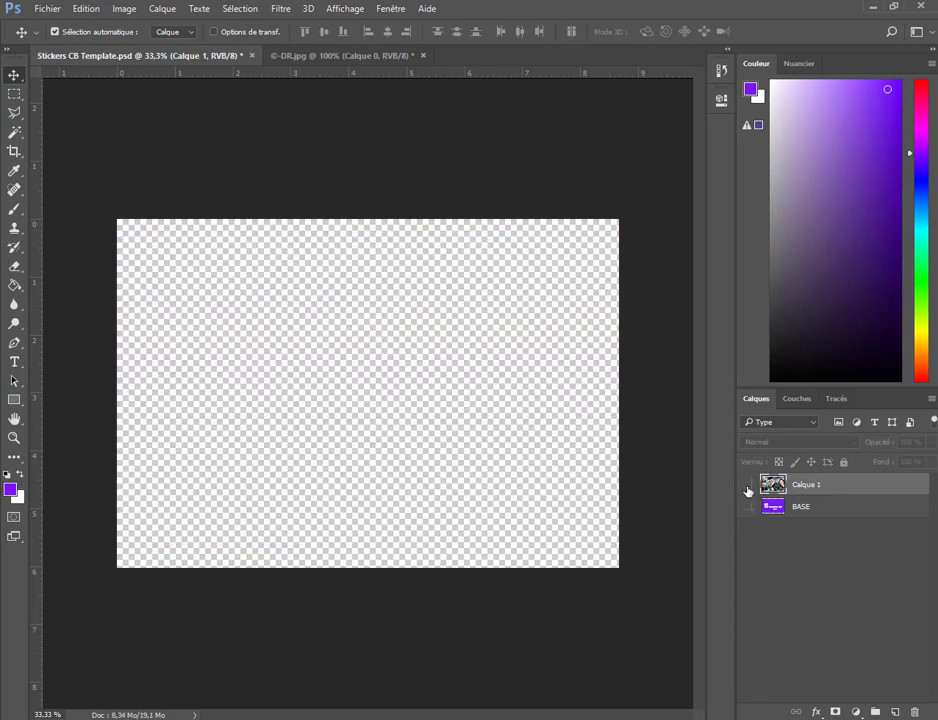
left_click(748, 486)
left_click(748, 486)
left_click(748, 507)
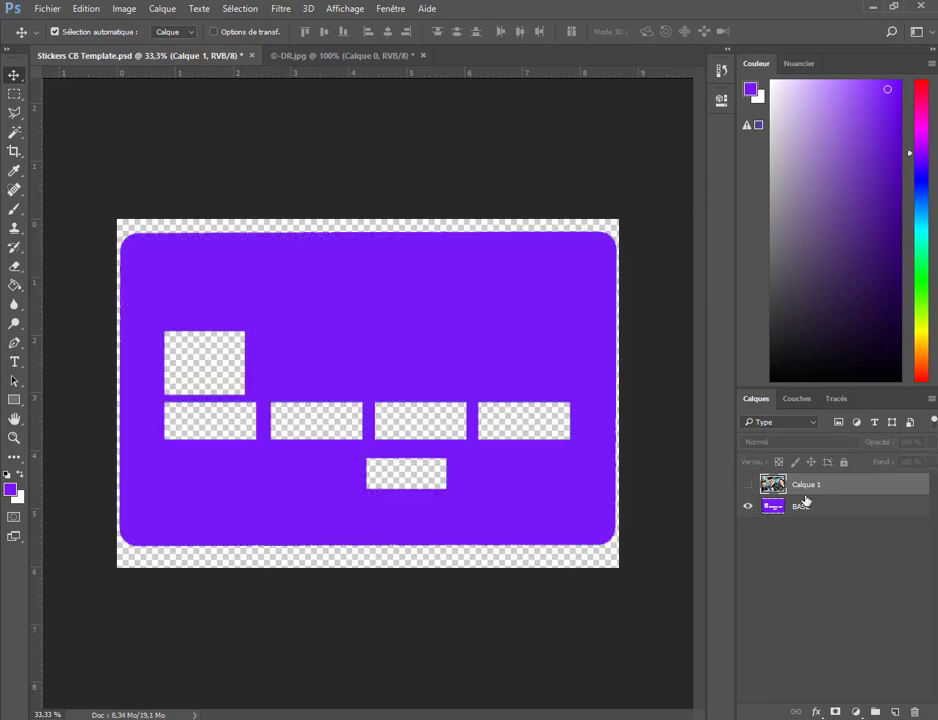
left_click(853, 507)
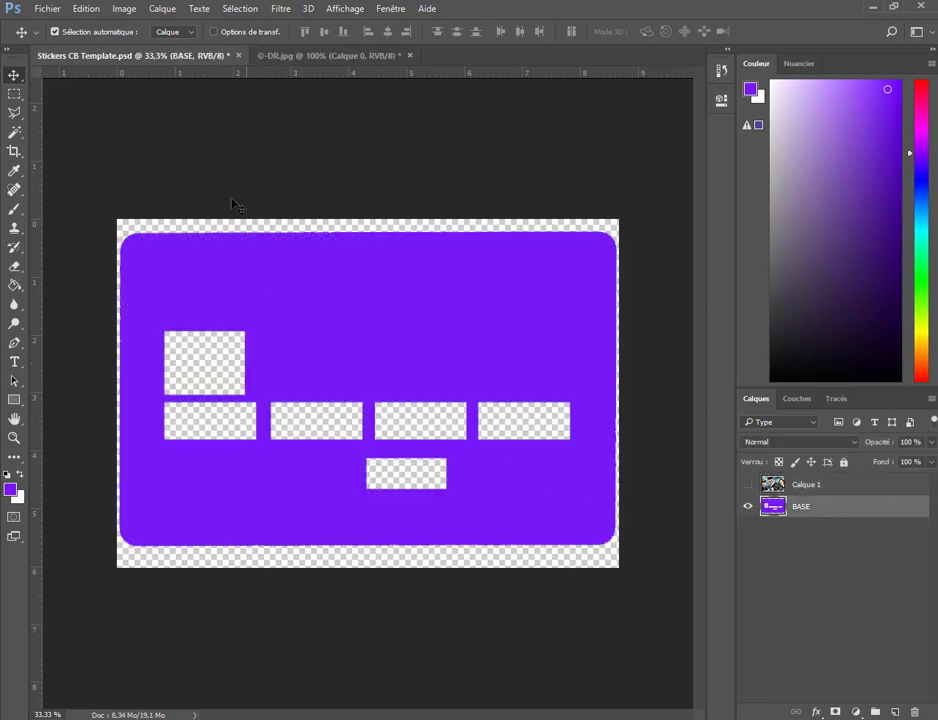
Select the purple card area on BASE with the Magic Wand and invert the selection.
left_click(14, 132)
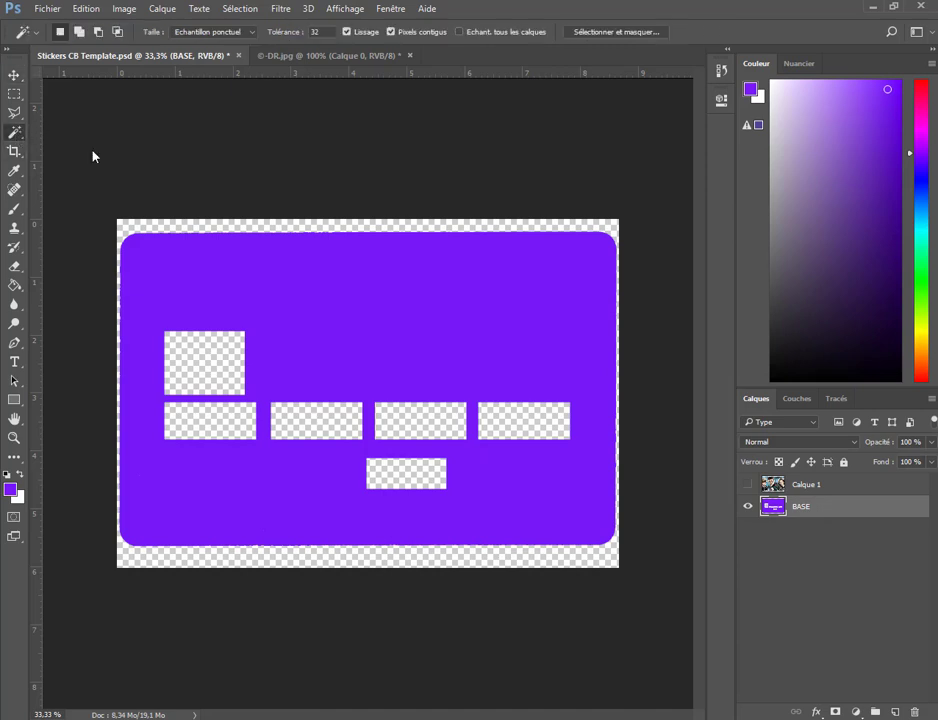
left_click(330, 294)
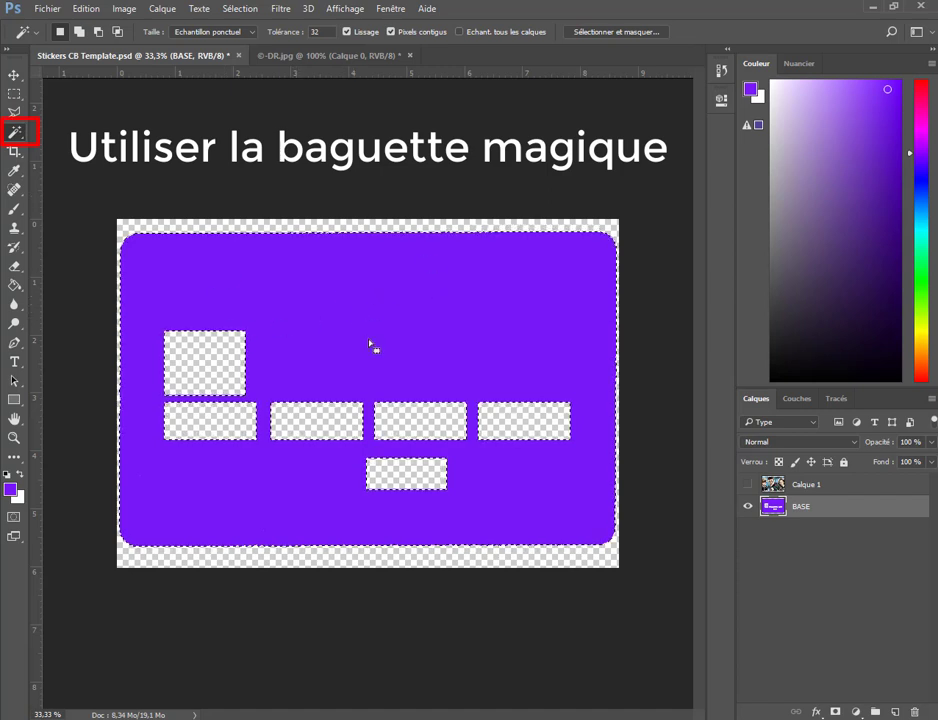
left_click(236, 9)
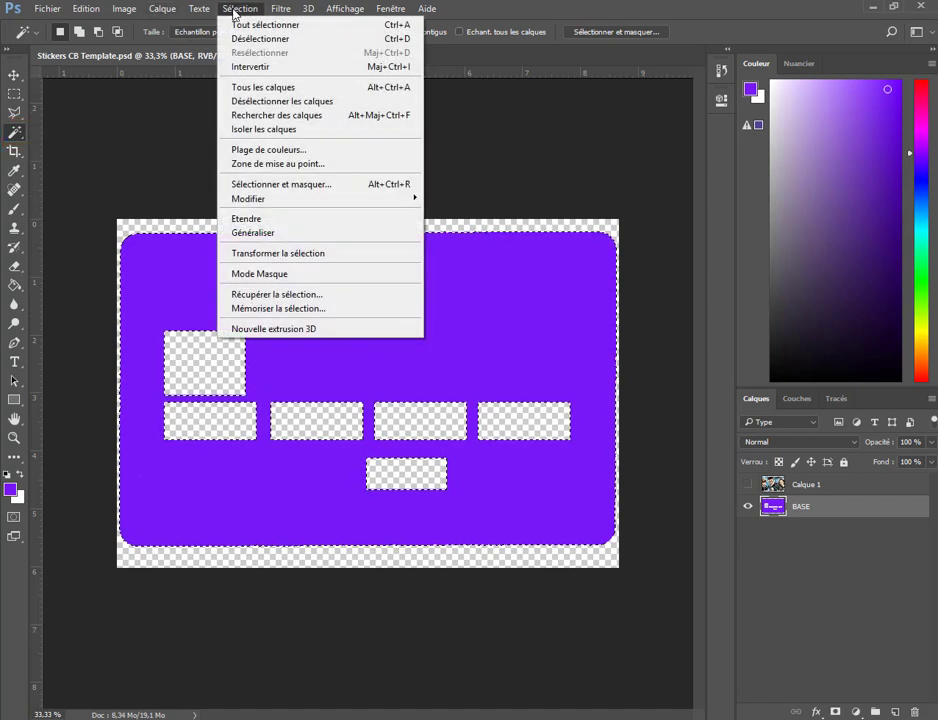
left_click(244, 70)
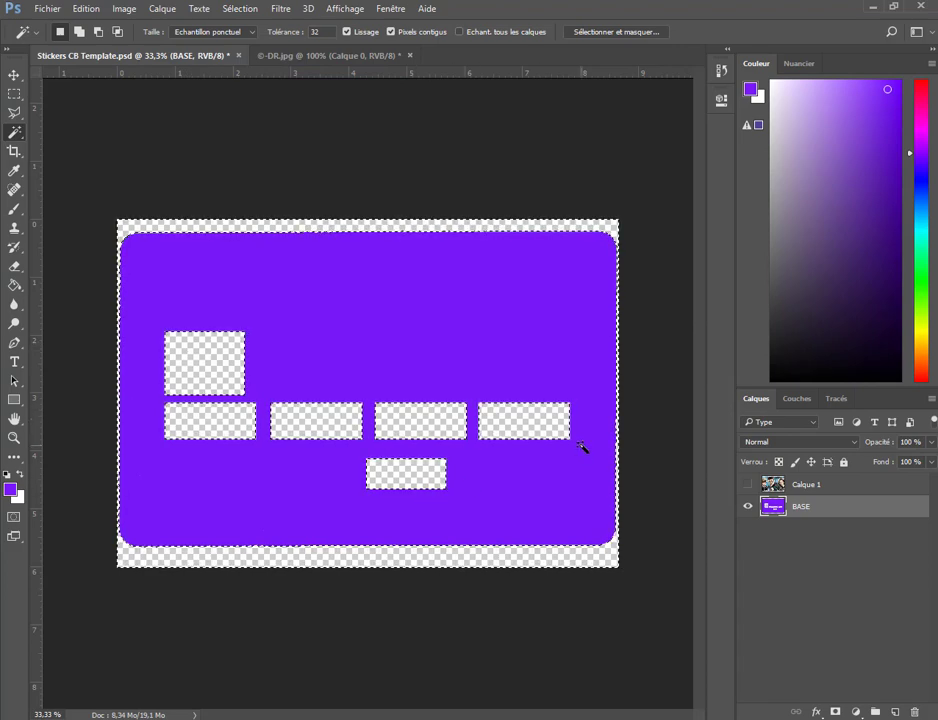
Show Calque 1, delete the selected areas from its picture, and hide the BASE layer.
left_click(800, 485)
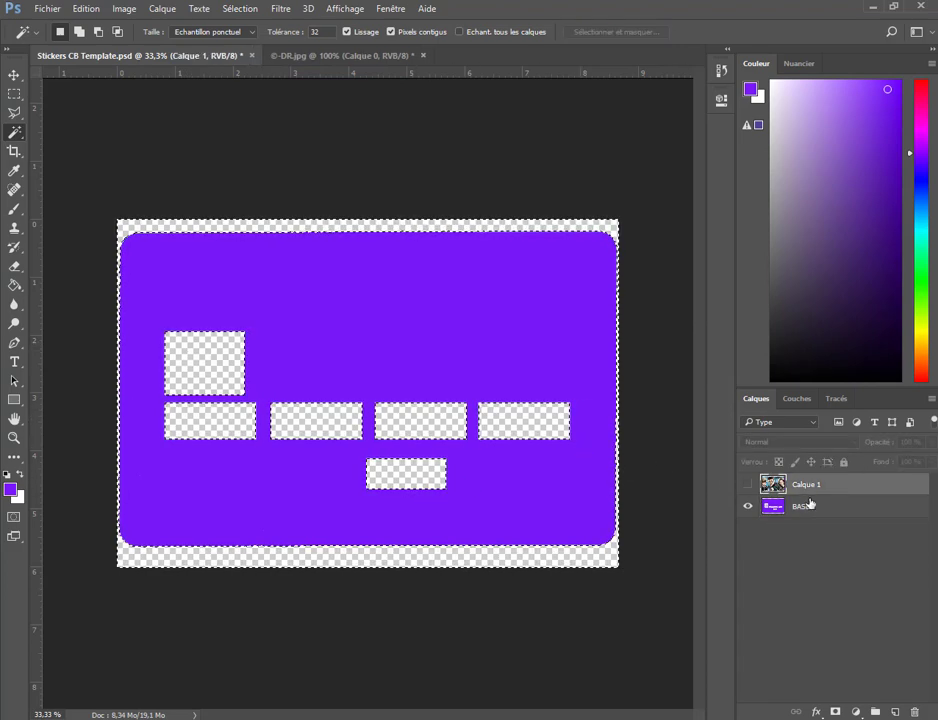
left_click(747, 485)
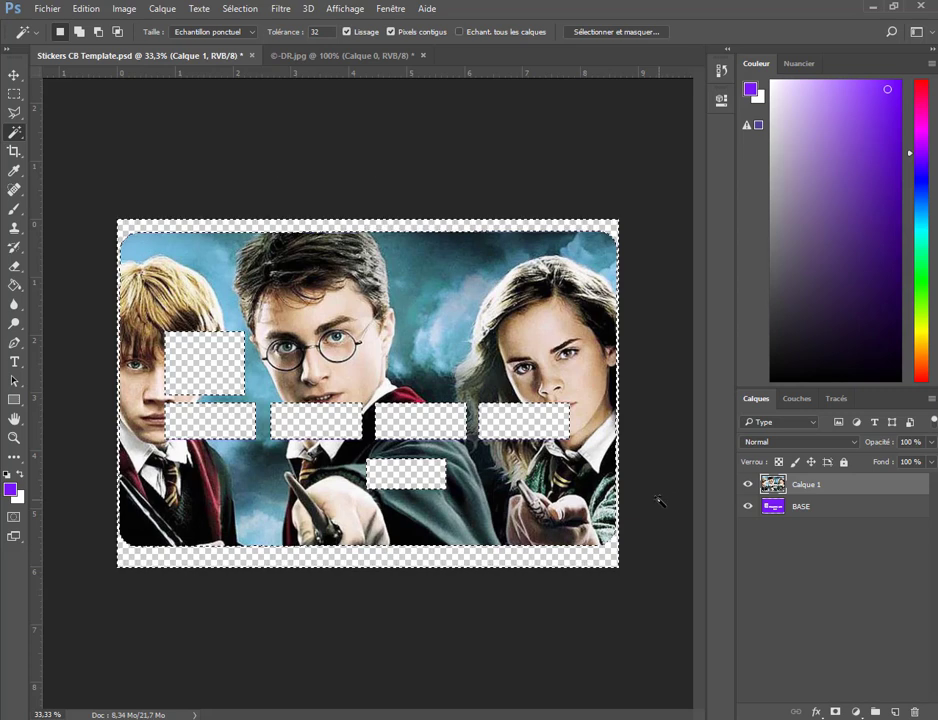
left_click(748, 508)
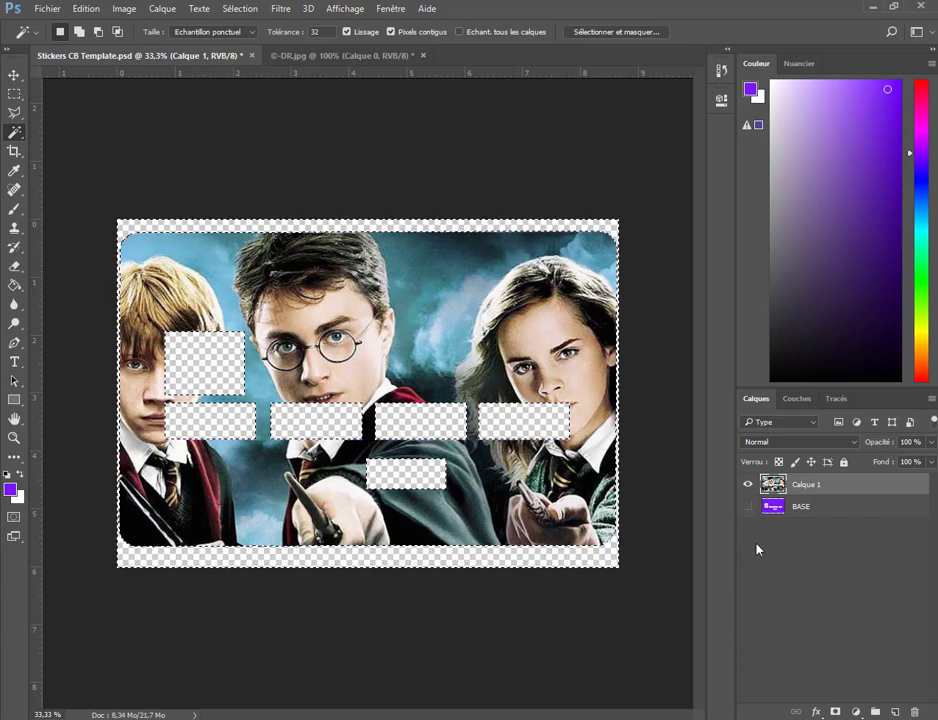
Clear the selection with the Rectangular Marquee tool and save Stickers CB Template.psd.
left_click(14, 94)
left_click(195, 227)
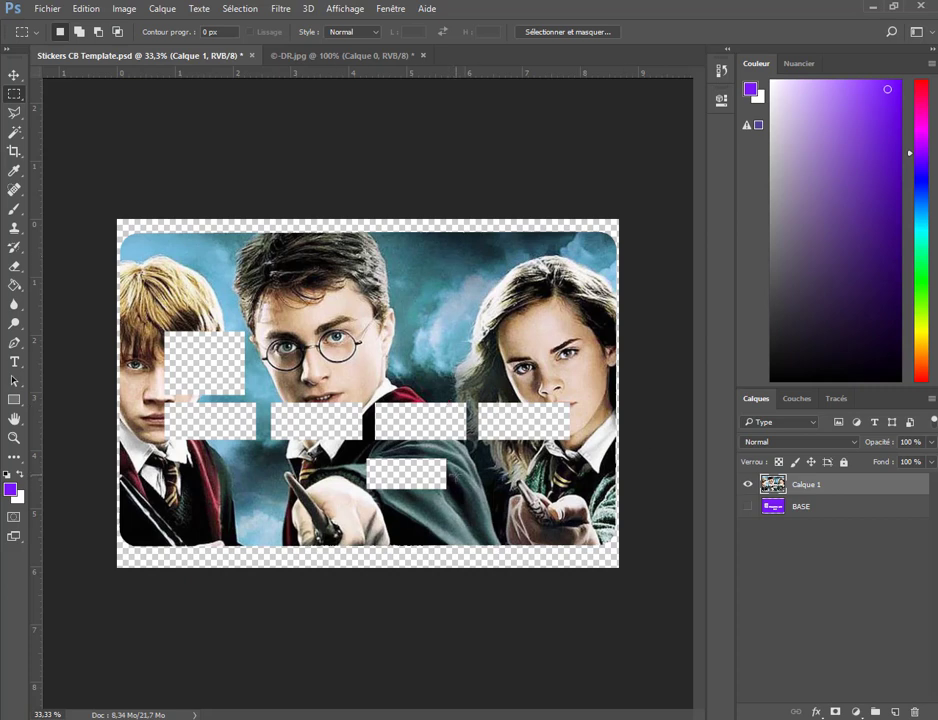
left_click(55, 12)
left_click(80, 155)
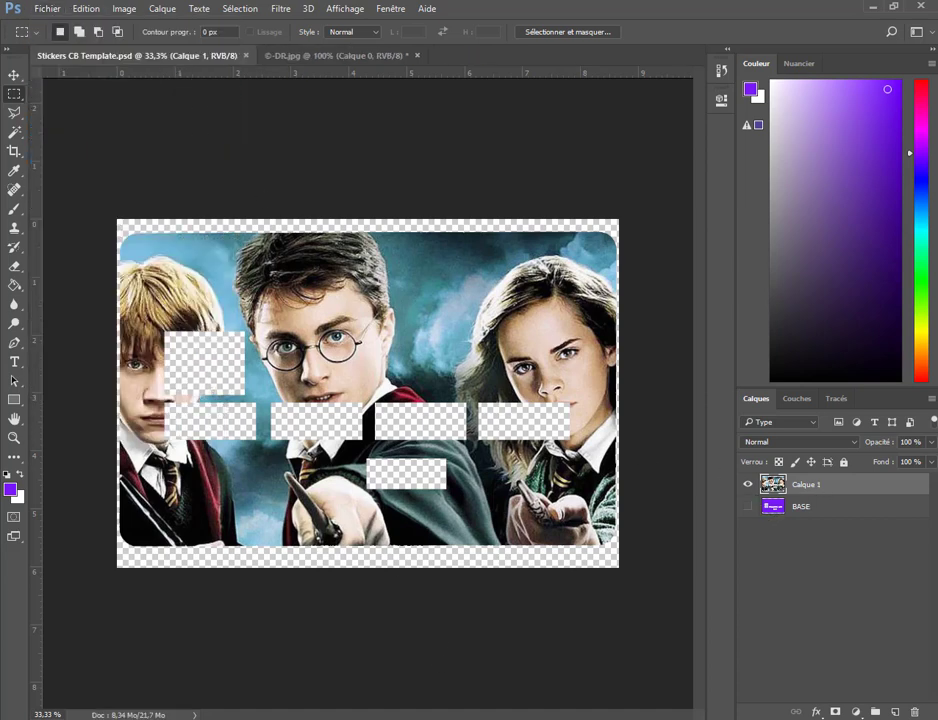
Switch to the web browser and search Google Images for "dragon ball super".
key("alt+Tab")
scroll(371, 483, "down", 3)
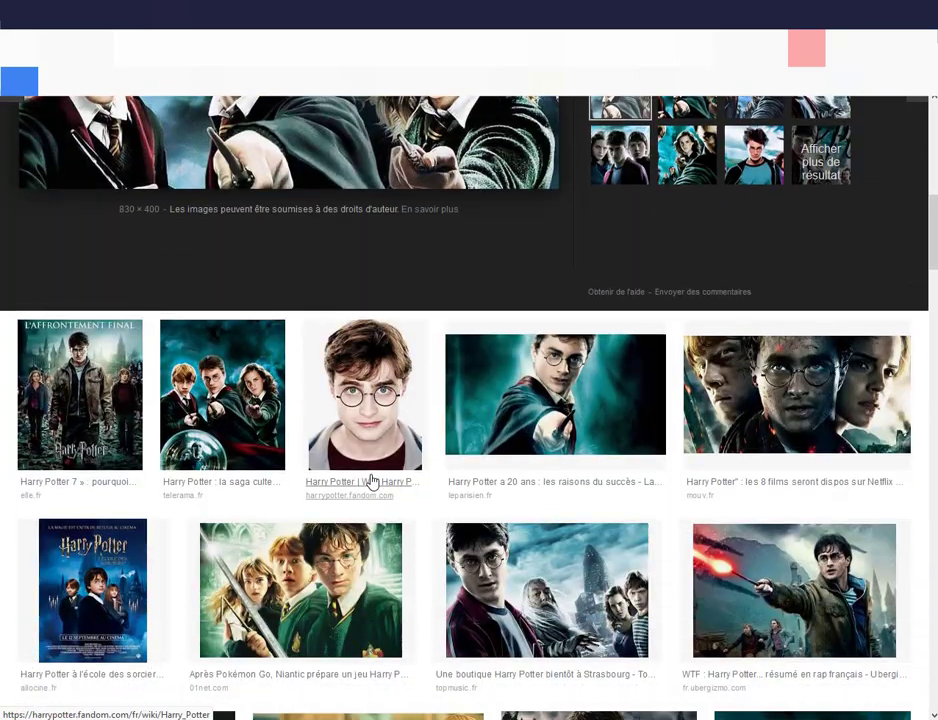
key("alt+Left")
scroll(352, 366, "up", 3)
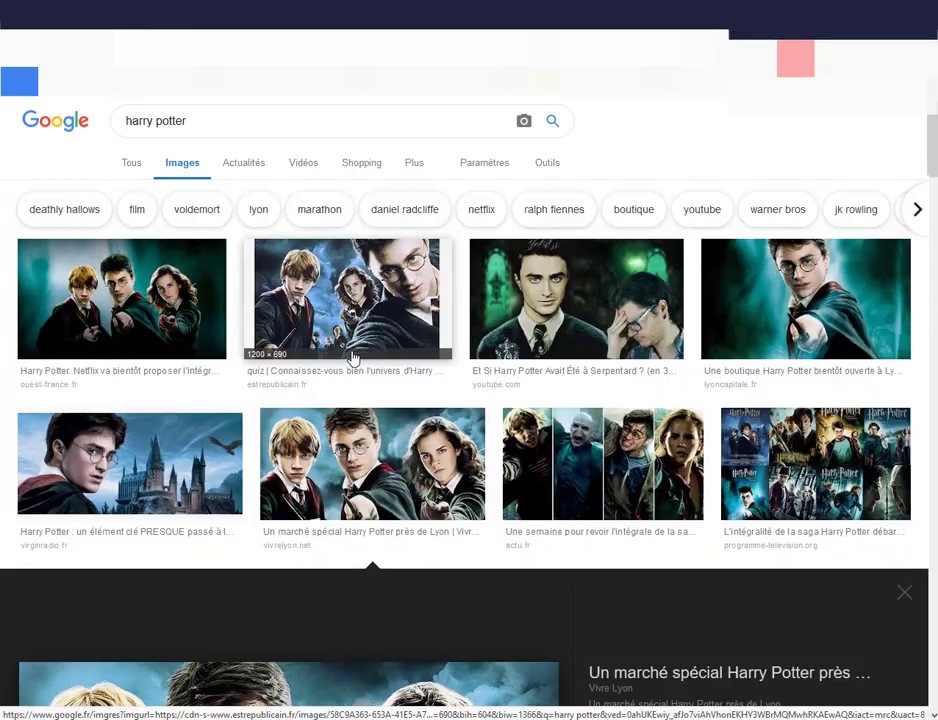
triple_click(209, 116)
type("dr")
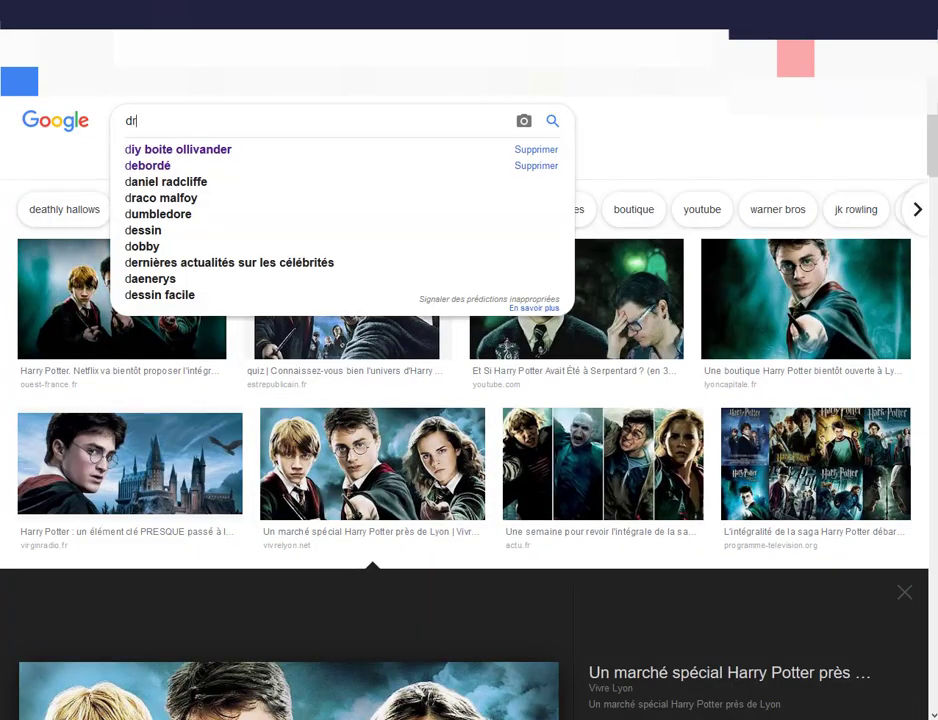
type("agon ball super")
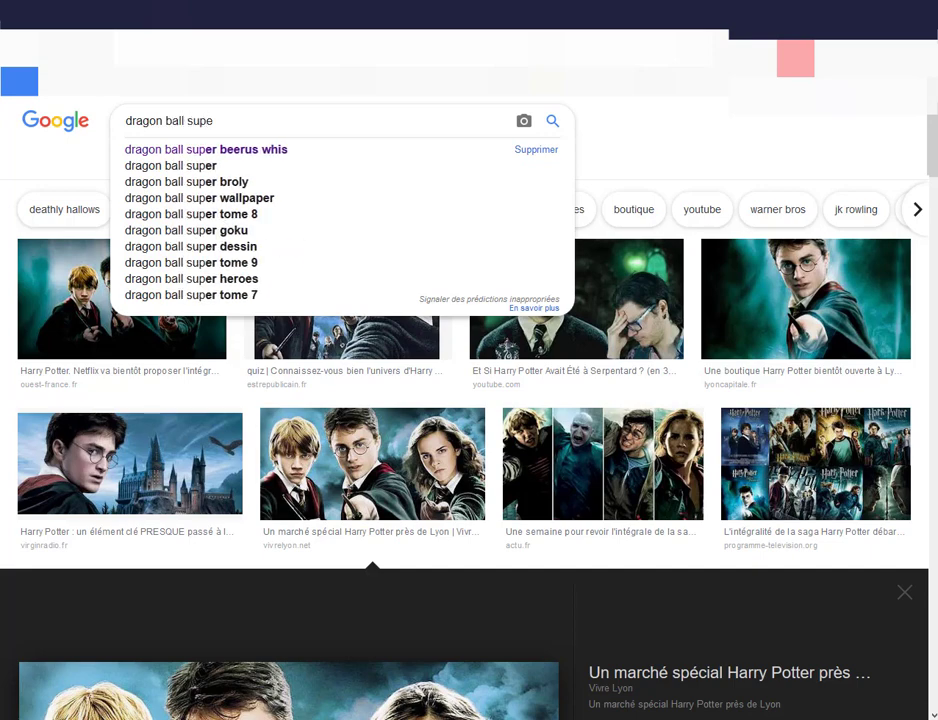
key("Return")
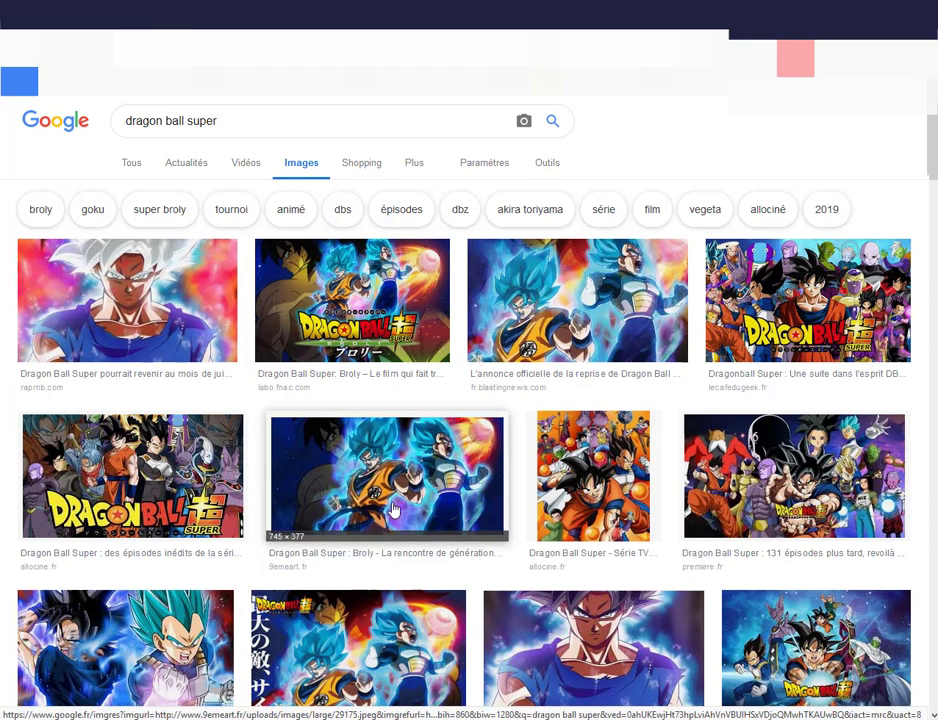
Open the 745 × 377 Dragon Ball Super : Broly picture from 9emeart.fr and save the image to disk.
scroll(393, 508, "down", 1)
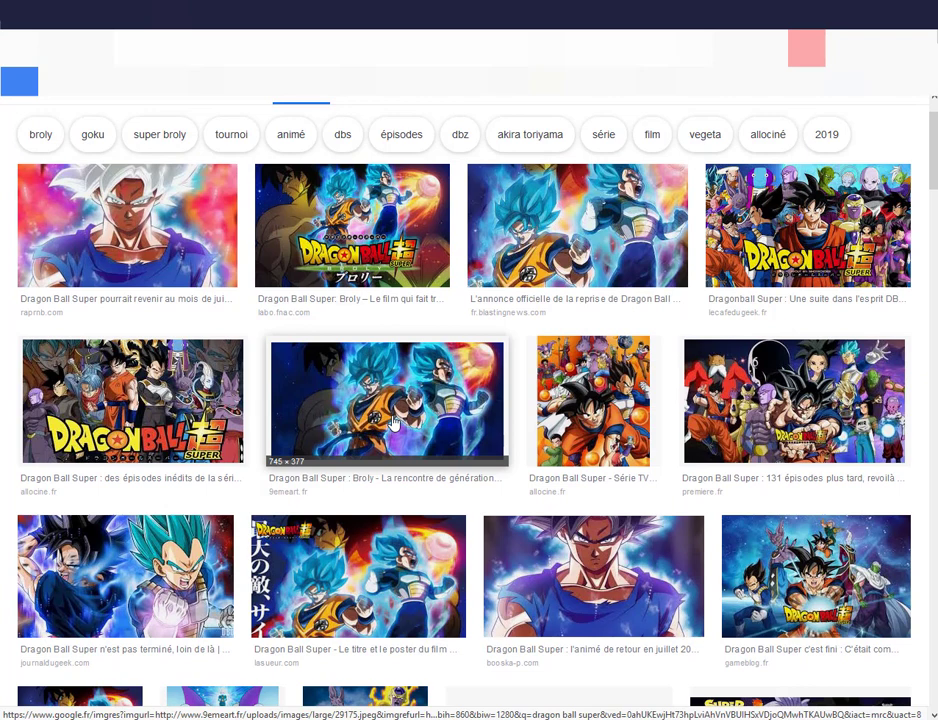
left_click(393, 423)
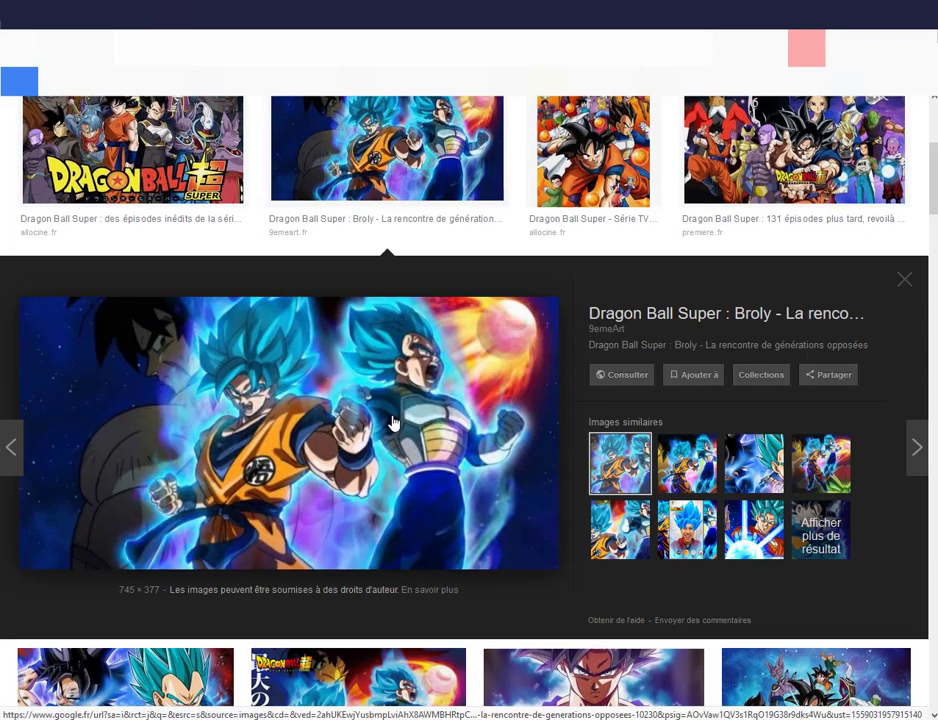
right_click(365, 400)
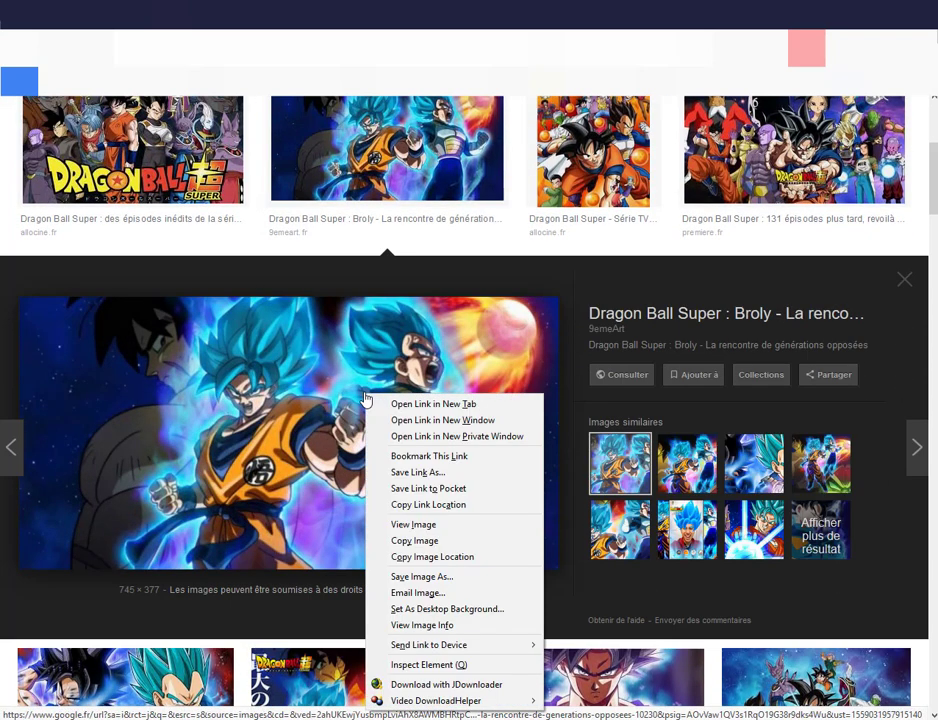
left_click(447, 584)
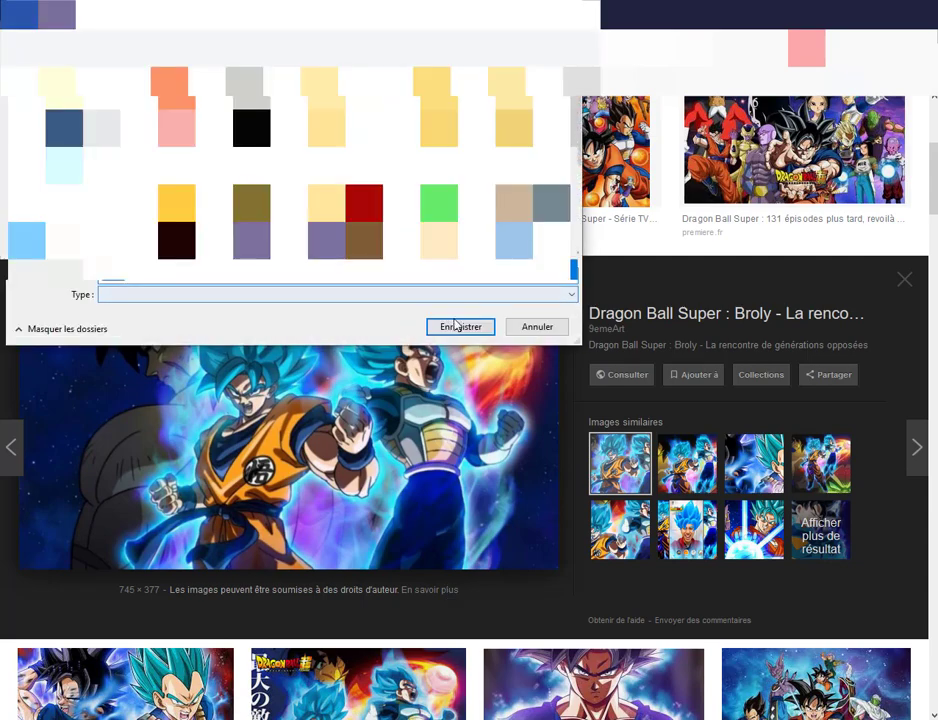
left_click(459, 327)
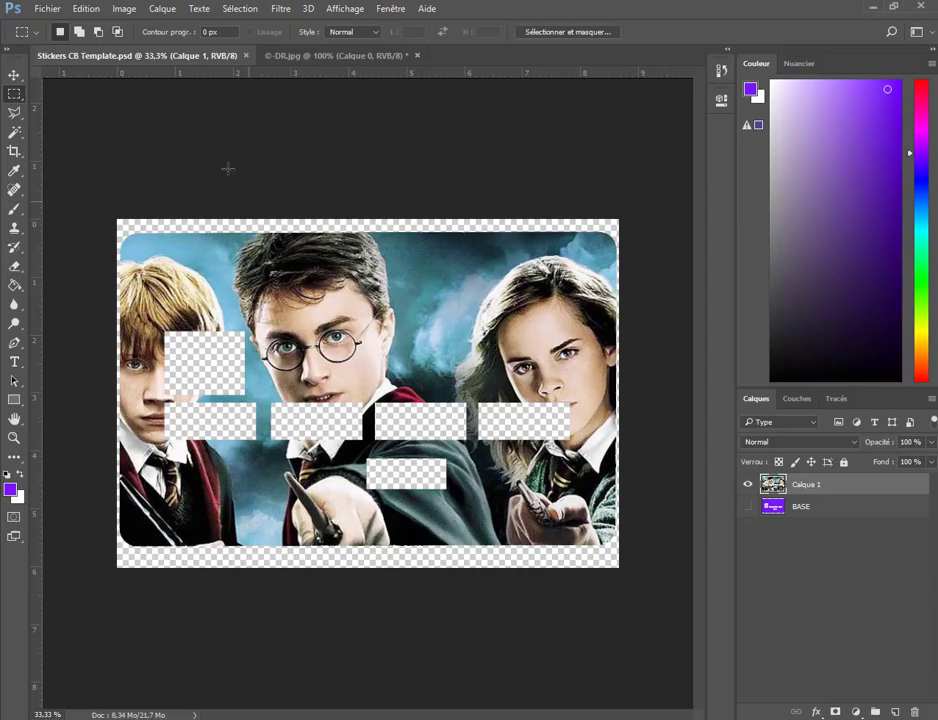
Switch back to Photoshop, open the downloaded picture 29175.jpeg, and unlock its Arrière-plan layer.
left_click(47, 9)
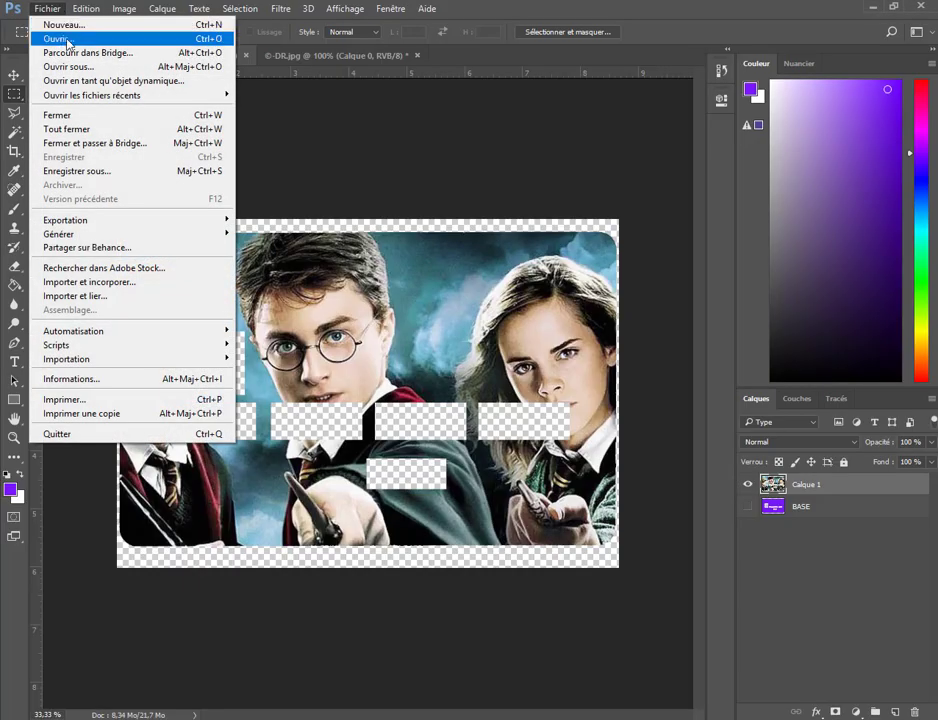
left_click(69, 43)
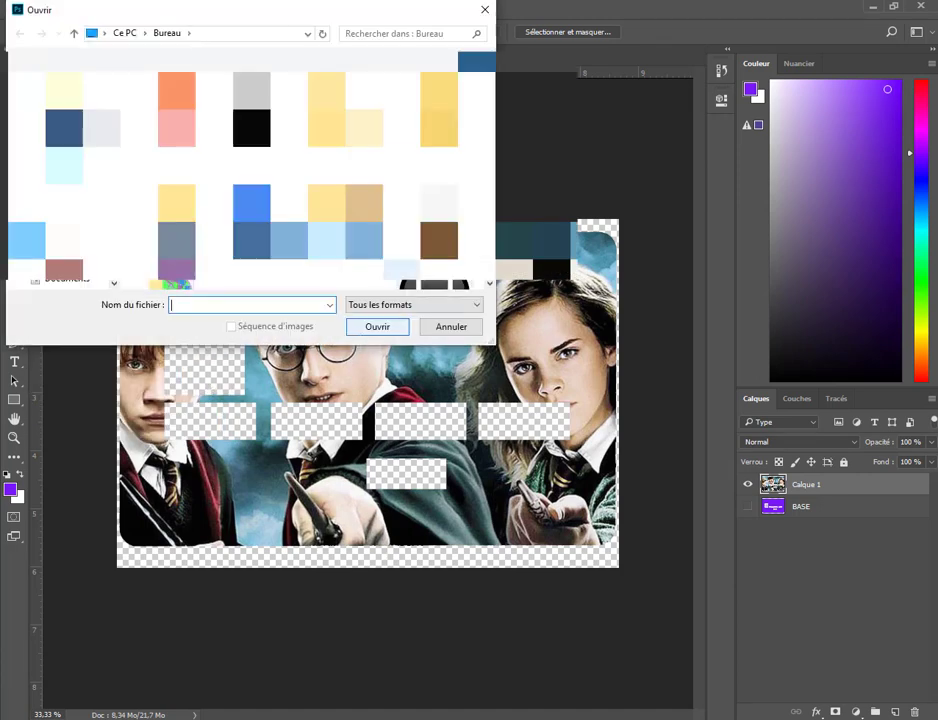
double_click(363, 165)
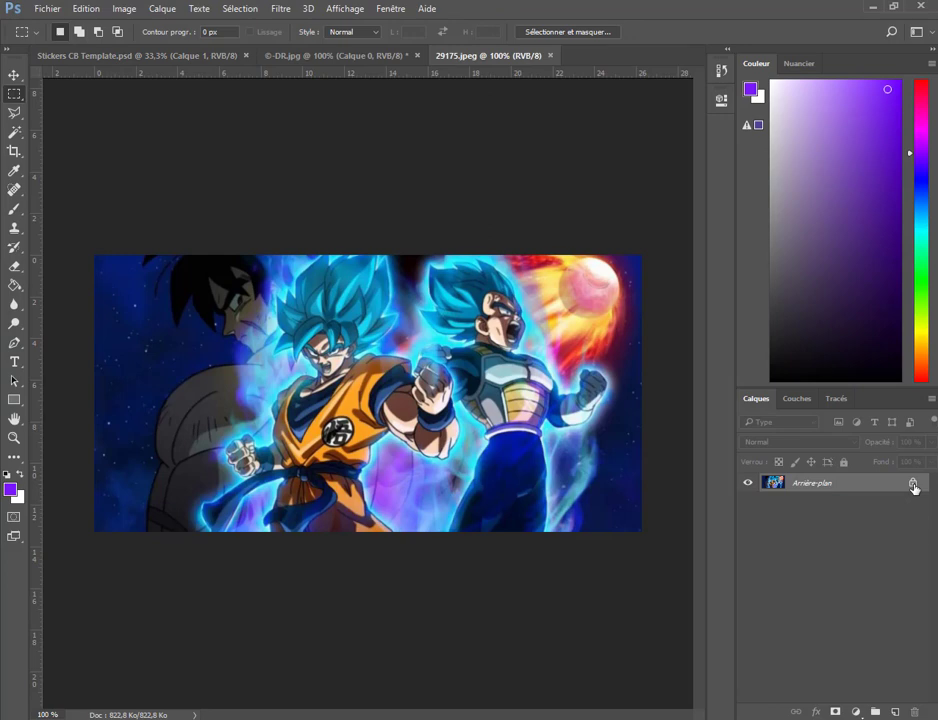
left_click(912, 484)
Copy the entire 29175.jpeg picture and paste it into Stickers CB Template.psd.
key("ctrl+a")
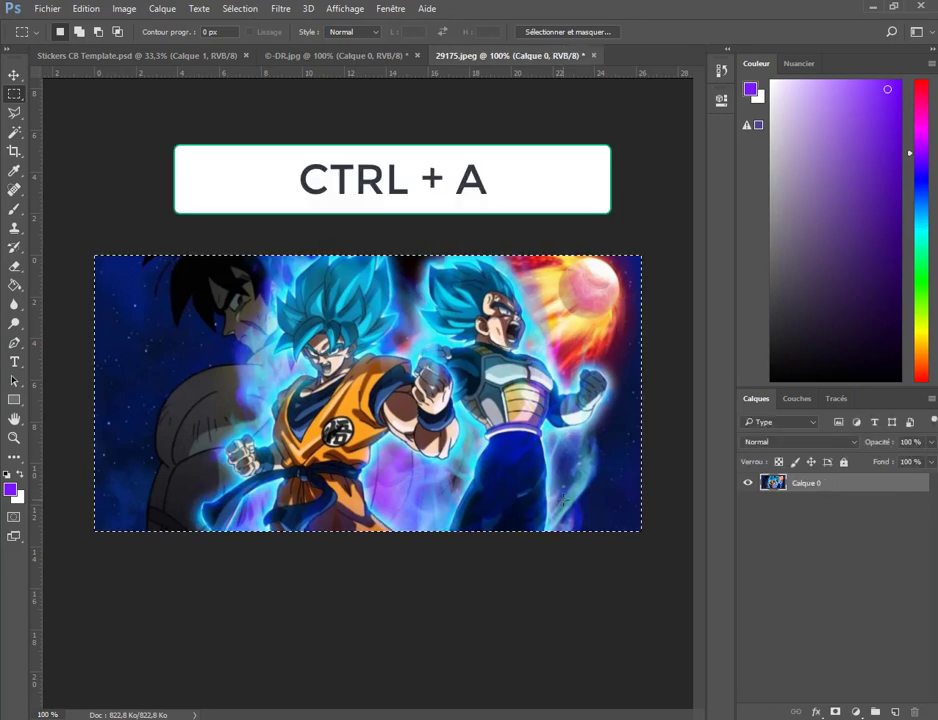
key("ctrl+c")
left_click(151, 56)
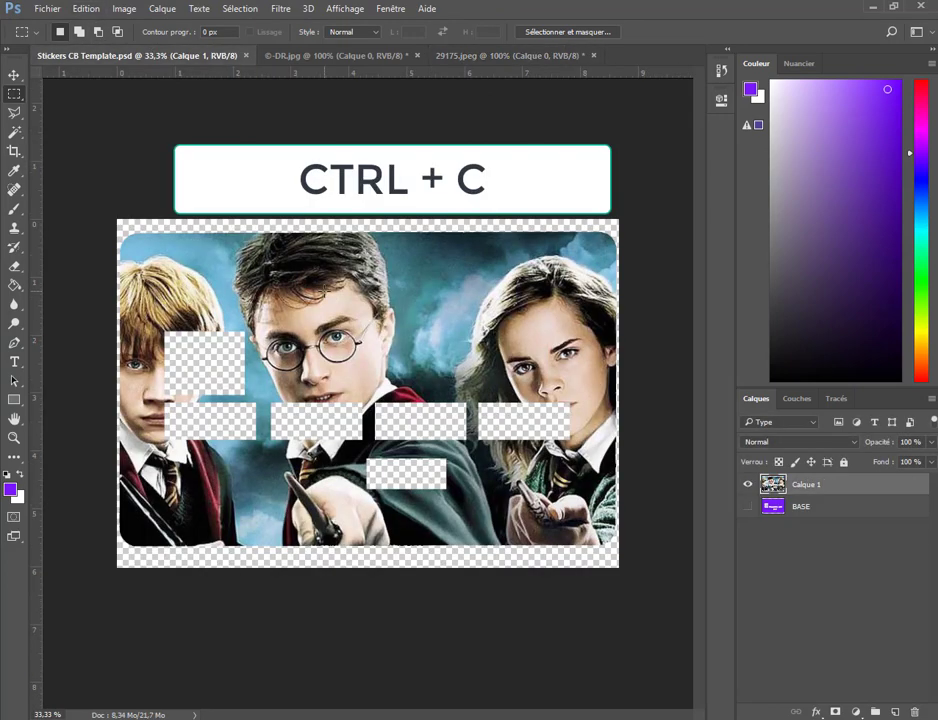
key("ctrl+v")
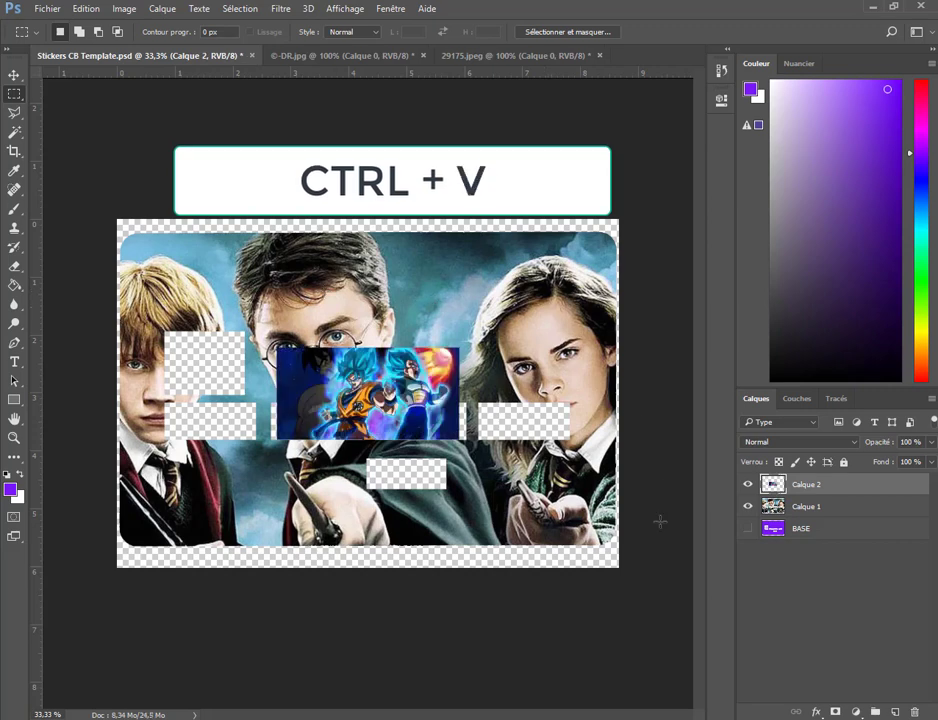
Hide the Calque 1 layer, and make the BASE layer active and visible.
left_click(748, 507)
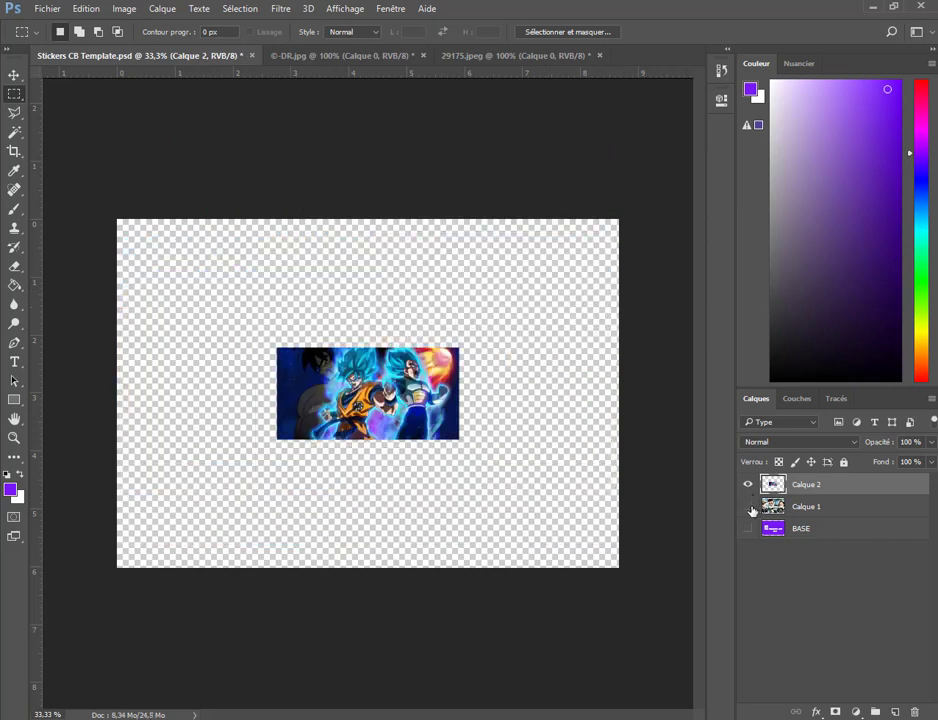
left_click(811, 508)
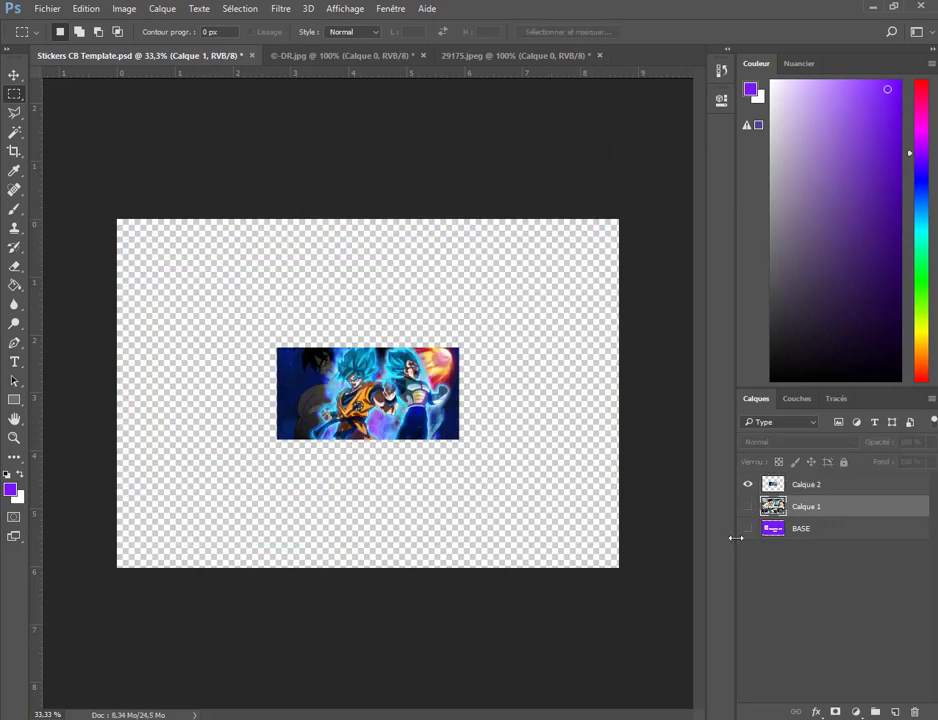
left_click(808, 526)
left_click(748, 528)
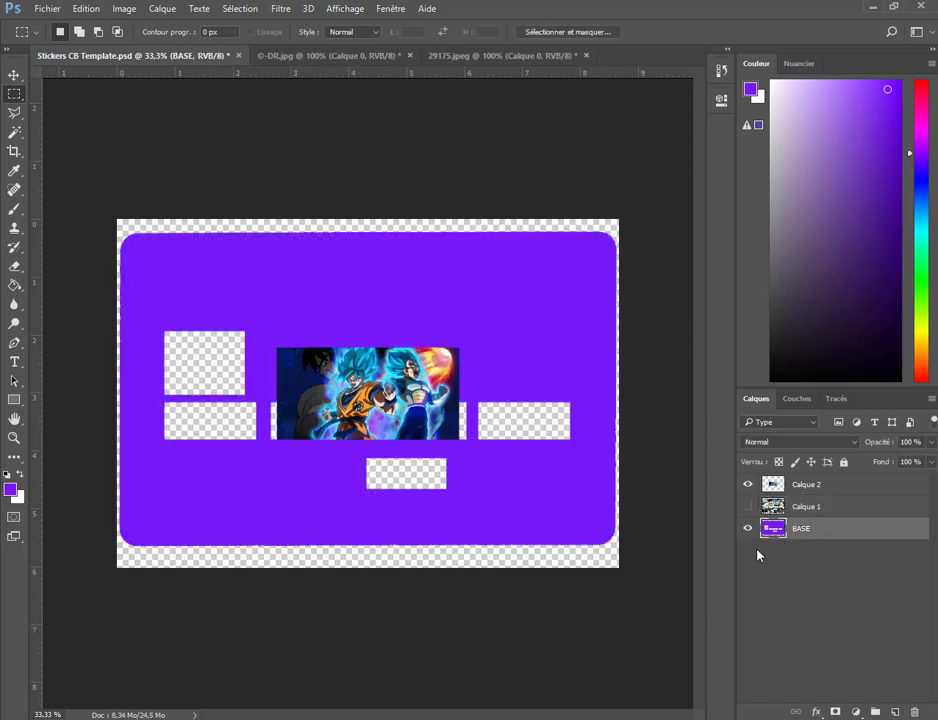
Free-transform Calque 2 to about 336% width and 350% height, centre it over the purple card so it is fully covered, and apply.
left_click(837, 494)
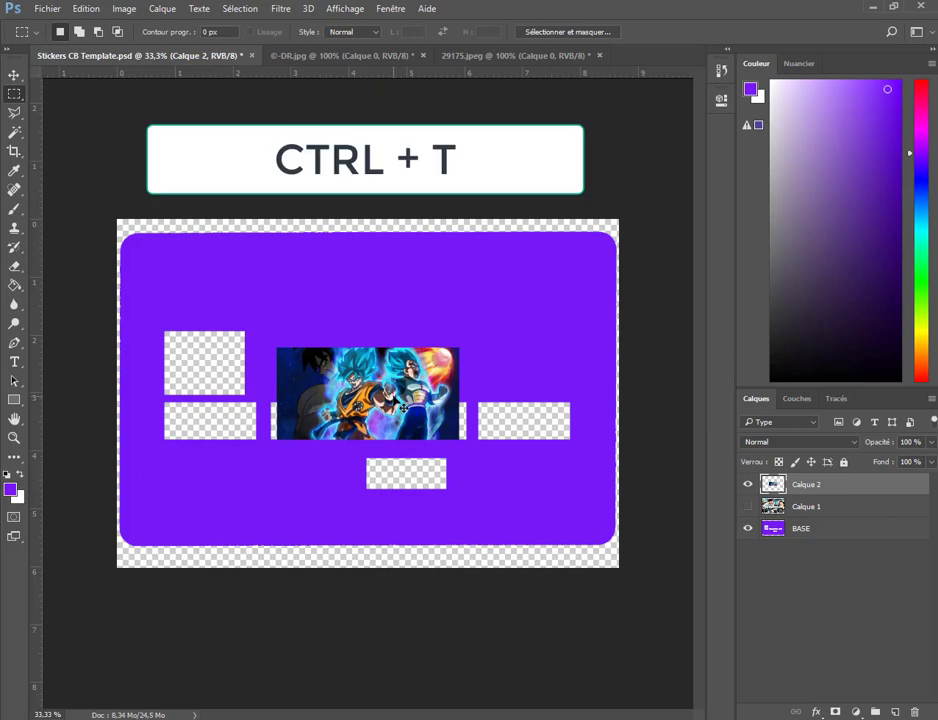
key("ctrl+t")
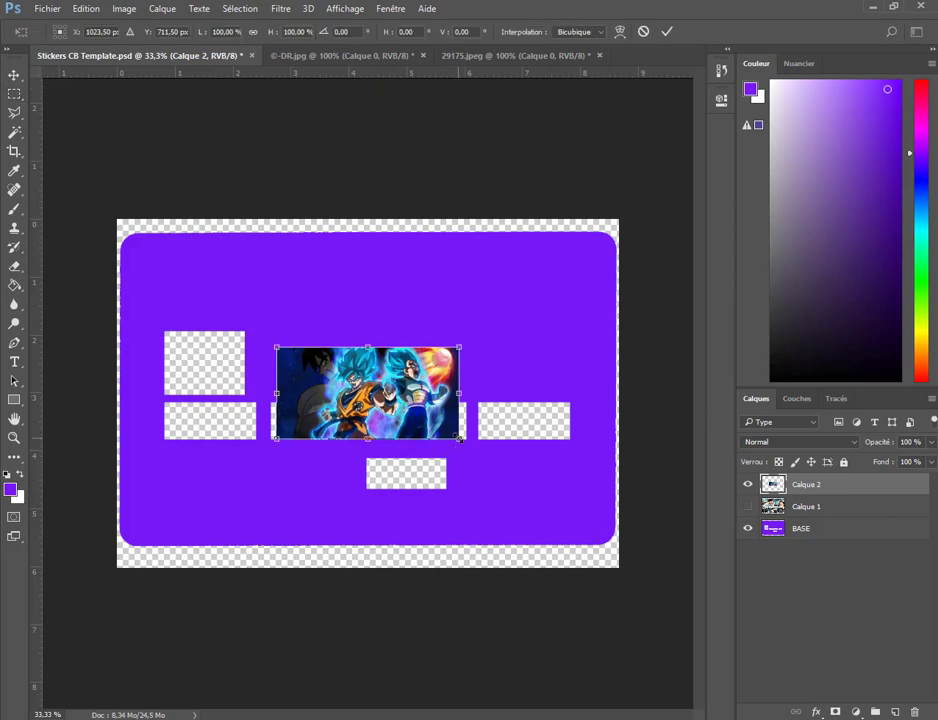
left_click_drag(451, 449, 639, 552)
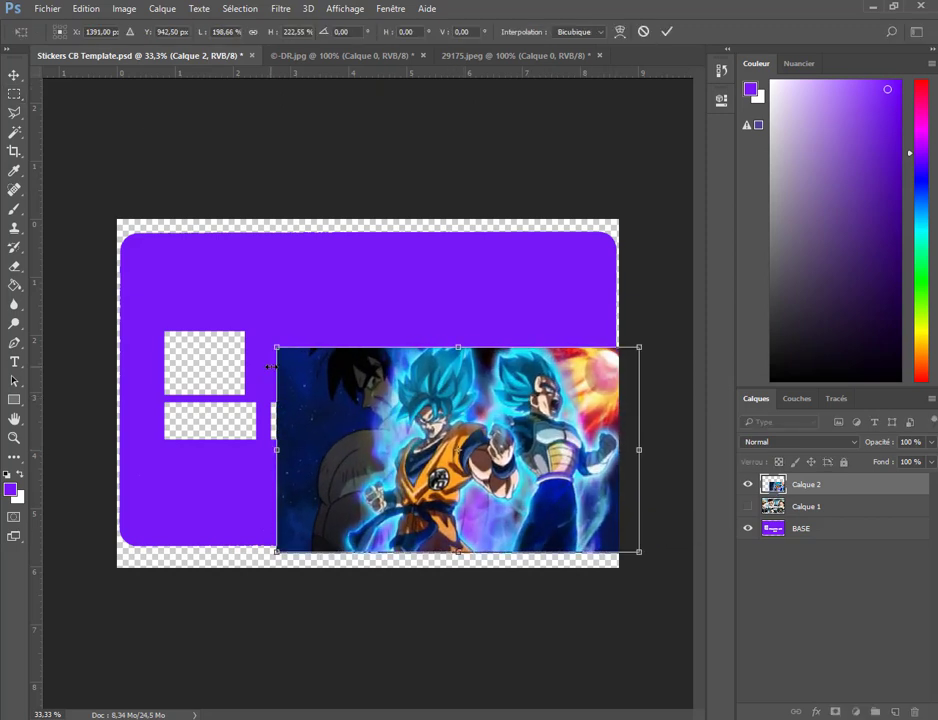
left_click_drag(264, 334, 52, 231)
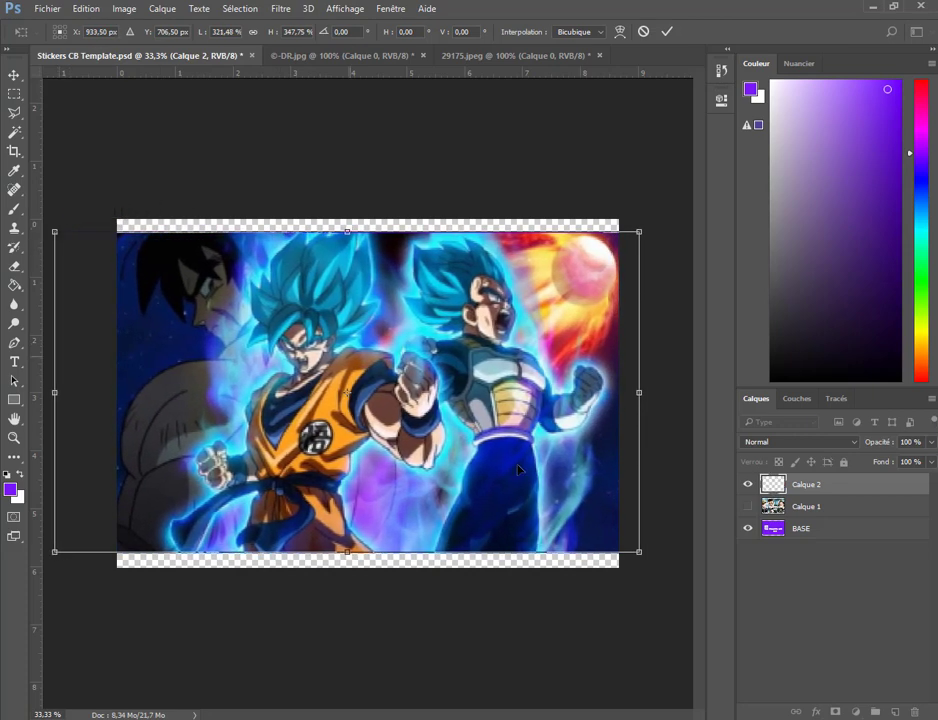
left_click_drag(638, 551, 665, 554)
mouse_move(565, 497)
left_mouse_down()
mouse_move(558, 405)
mouse_move(561, 483)
left_mouse_up()
left_click(14, 76)
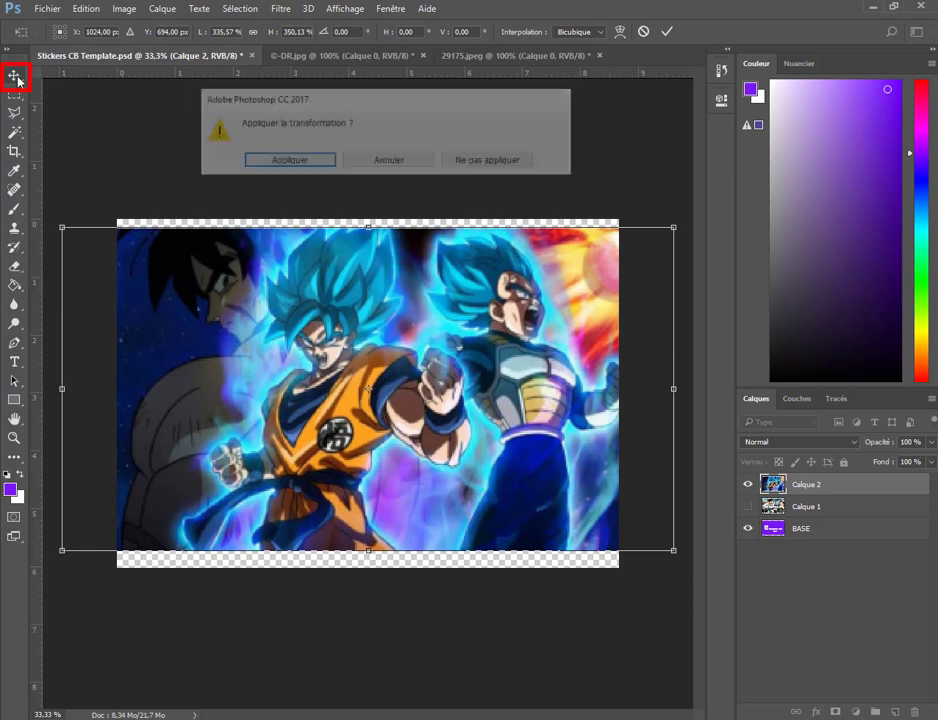
left_click(293, 159)
With Calque 2 hidden and BASE active, select the purple card area with the Magic Wand and invert the selection.
left_click(845, 532)
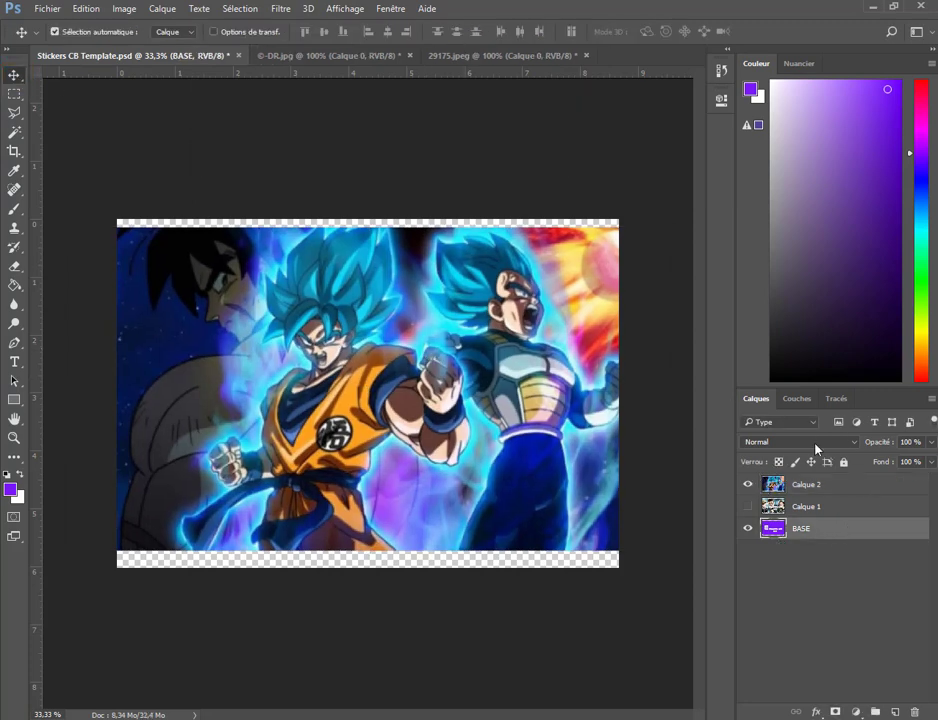
left_click(747, 484)
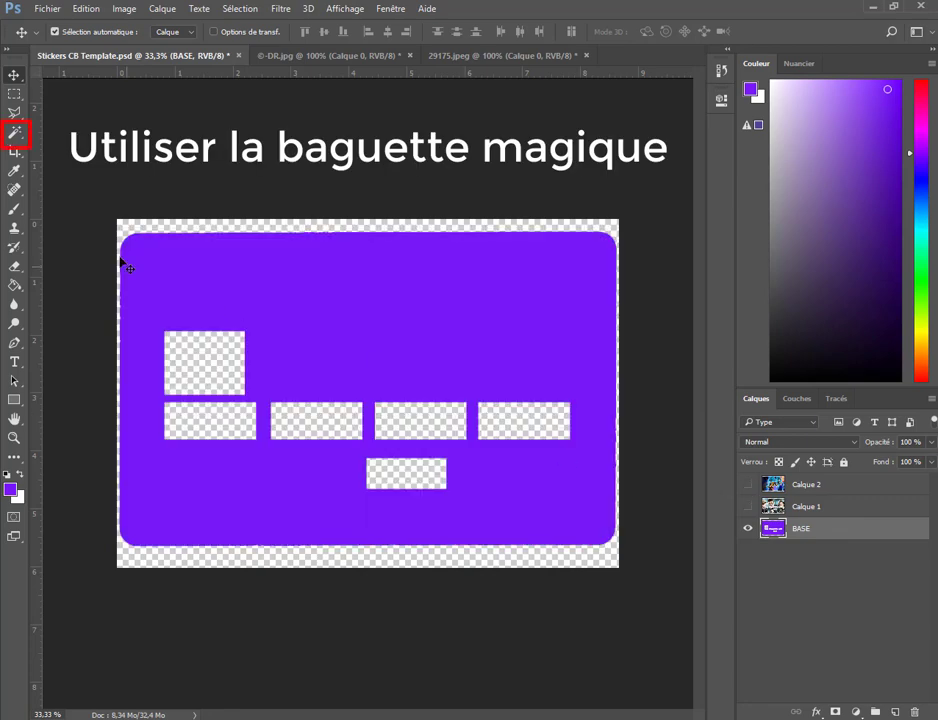
left_click(15, 131)
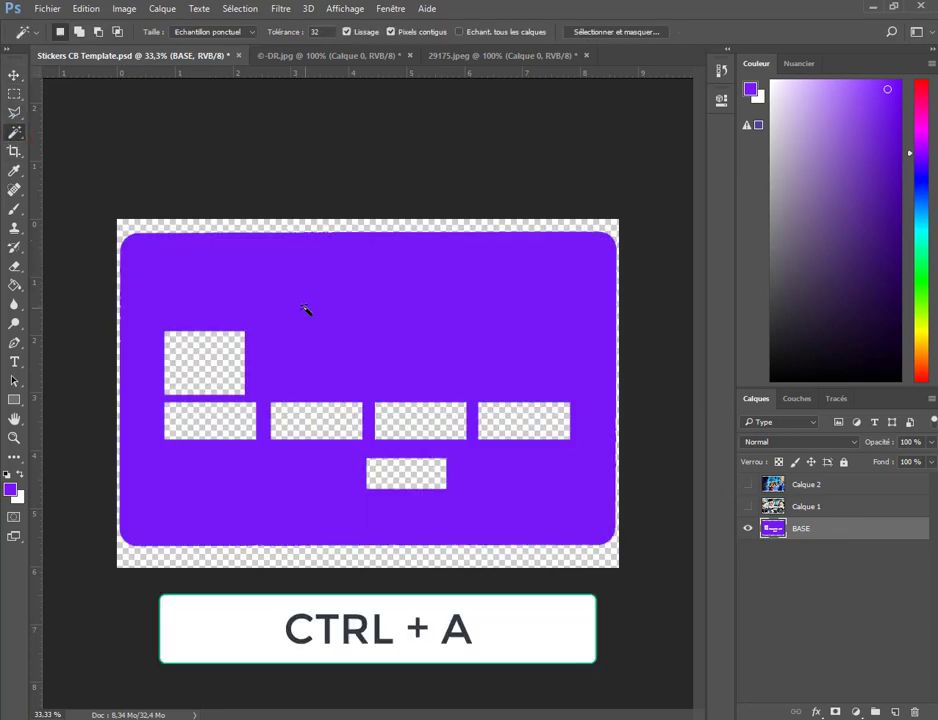
left_click(238, 9)
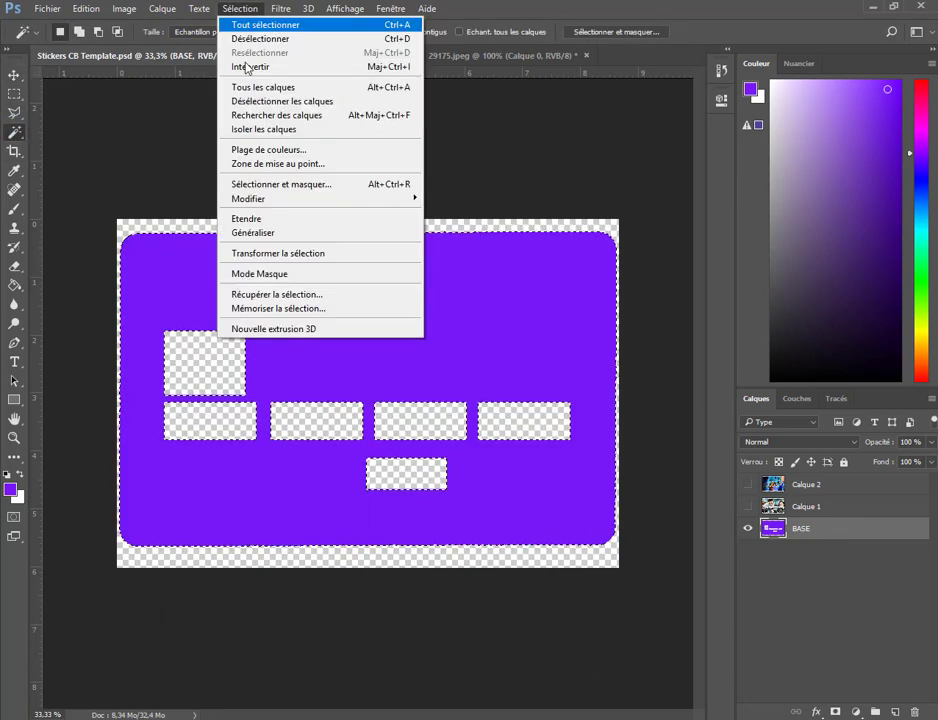
left_click(248, 67)
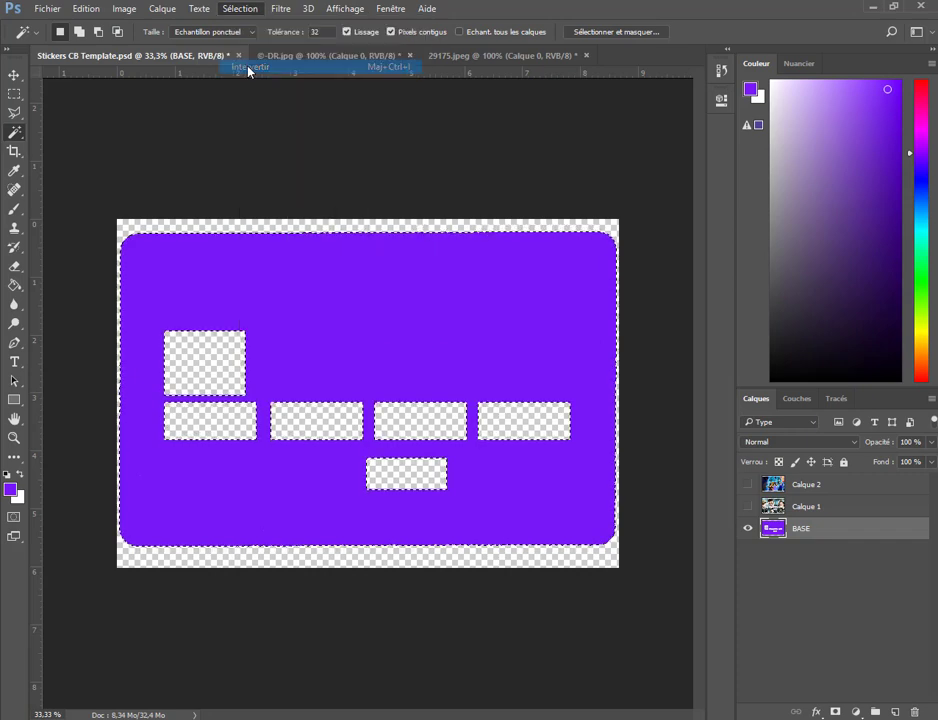
Show Calque 2, hide BASE, and delete the selected areas from the Calque 2 picture.
left_click(748, 484)
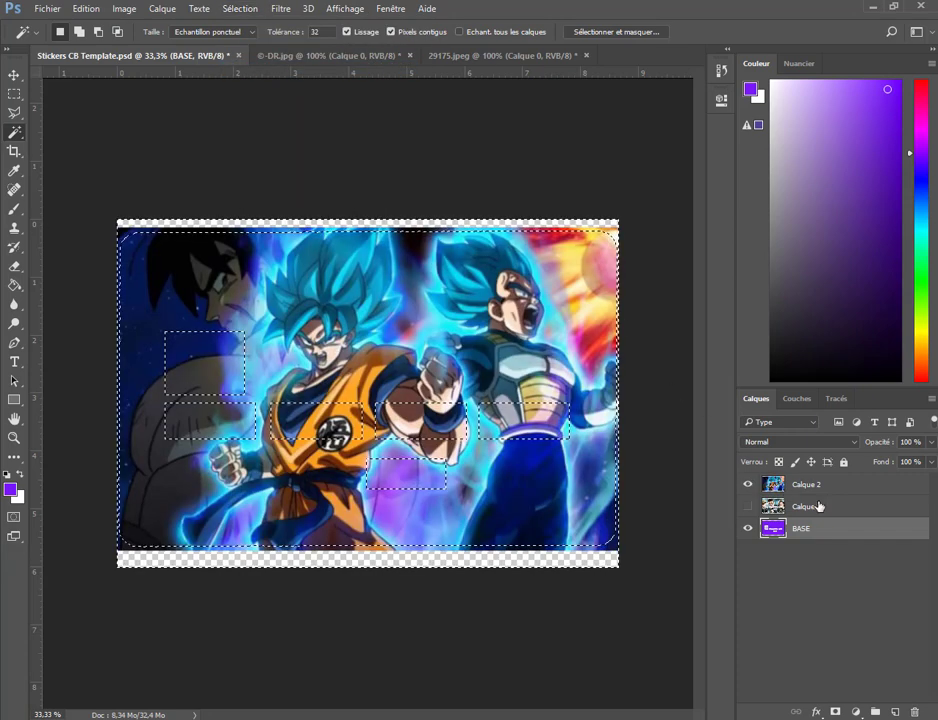
left_click(748, 528)
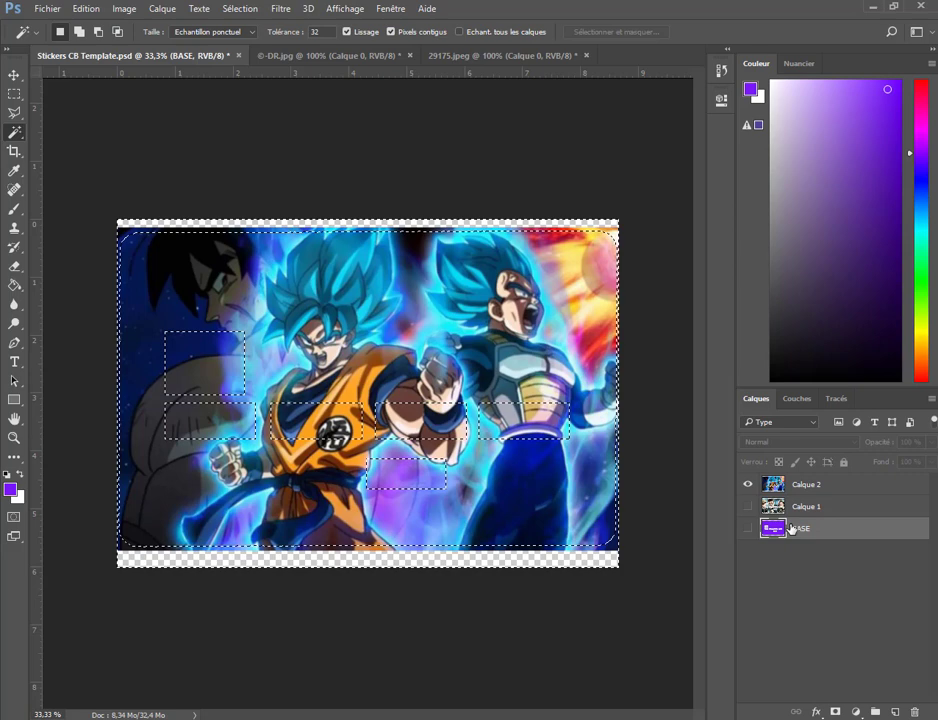
left_click(833, 485)
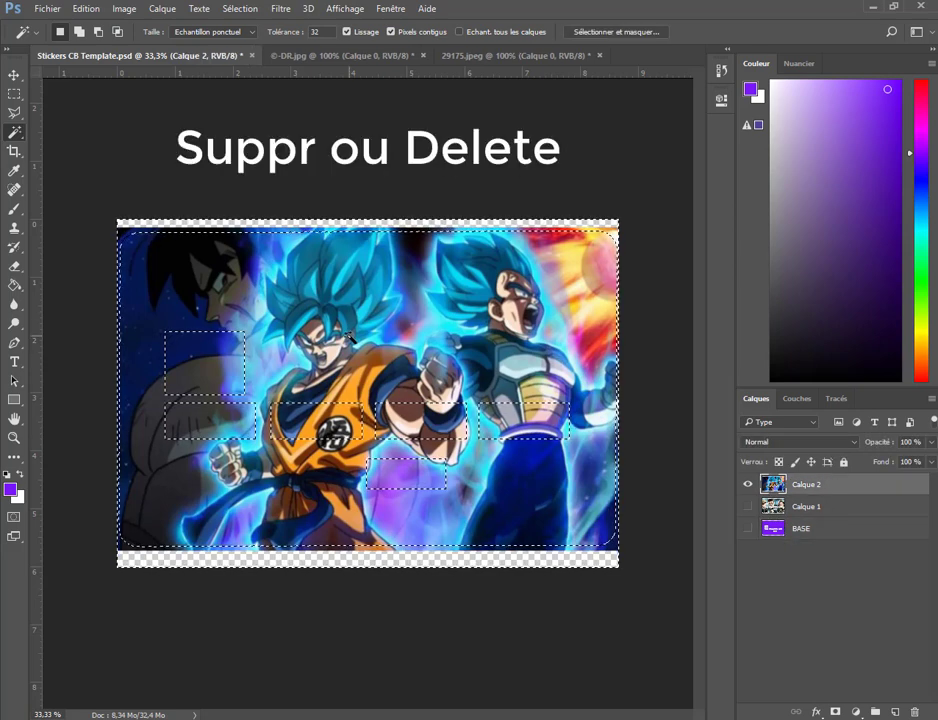
key("Delete")
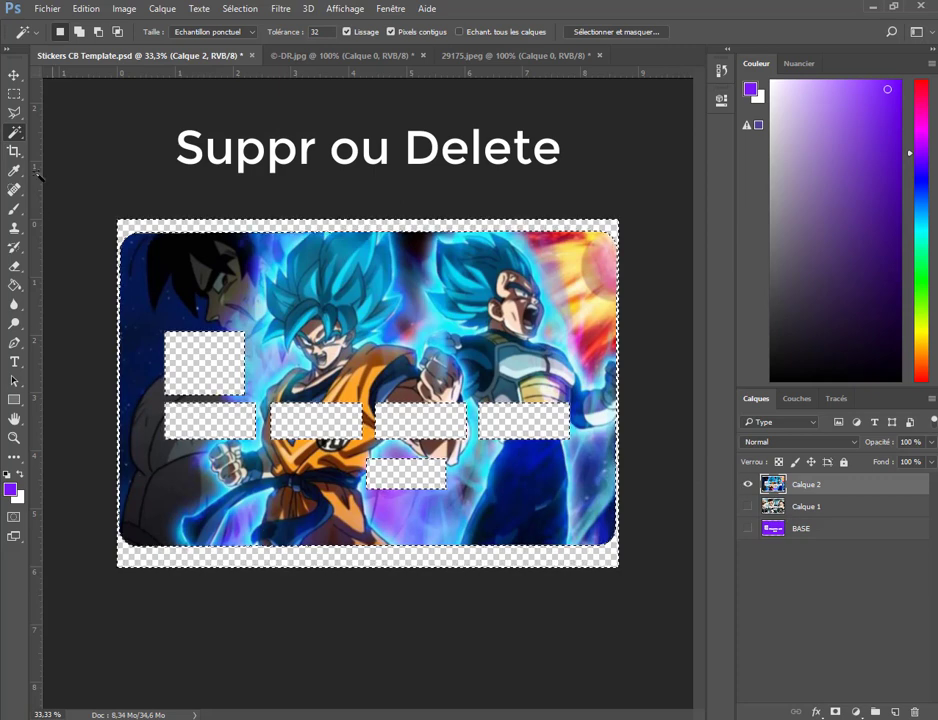
Clear the selection around the cut-out card picture with the Rectangular Marquee tool.
left_click(14, 93)
left_click(203, 203)
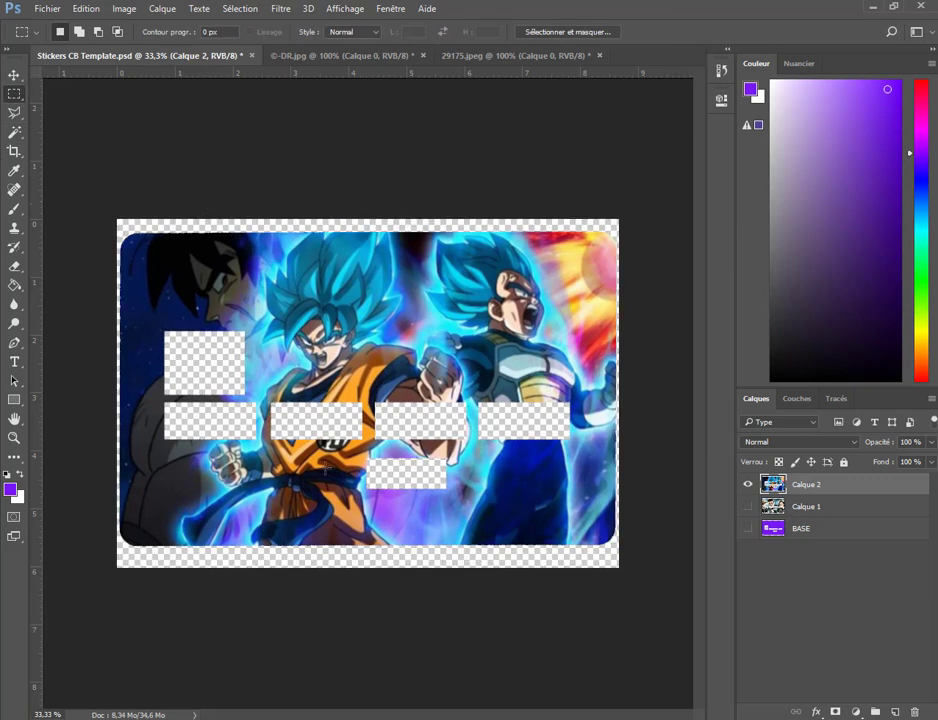
left_click(48, 9)
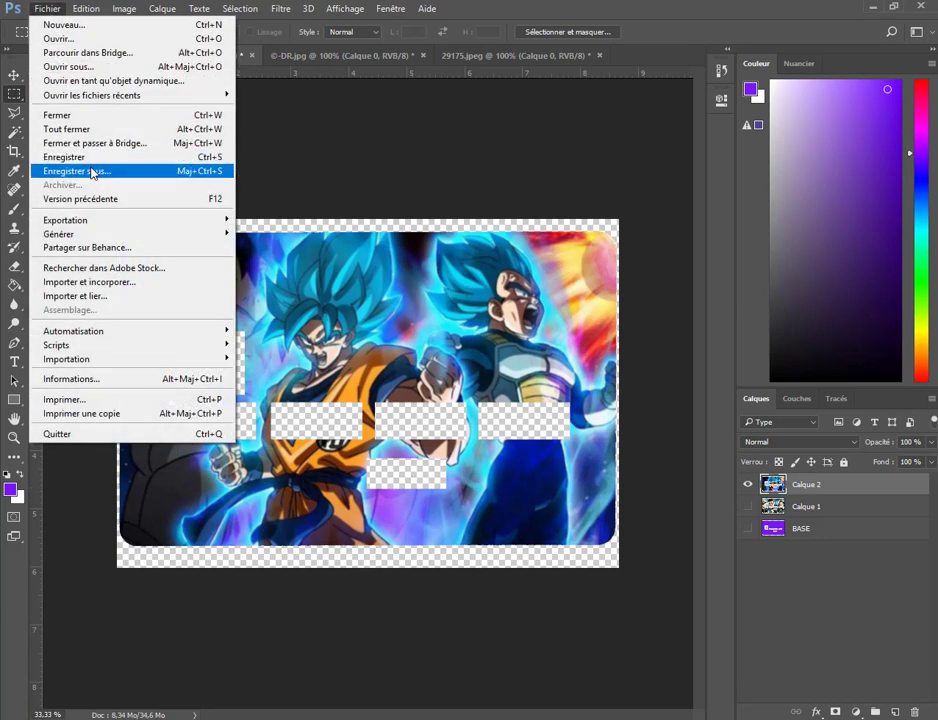
left_click(756, 492)
Hide the Calque 2 layer, and make Calque 1 visible and active.
left_click(748, 484)
left_click(748, 506)
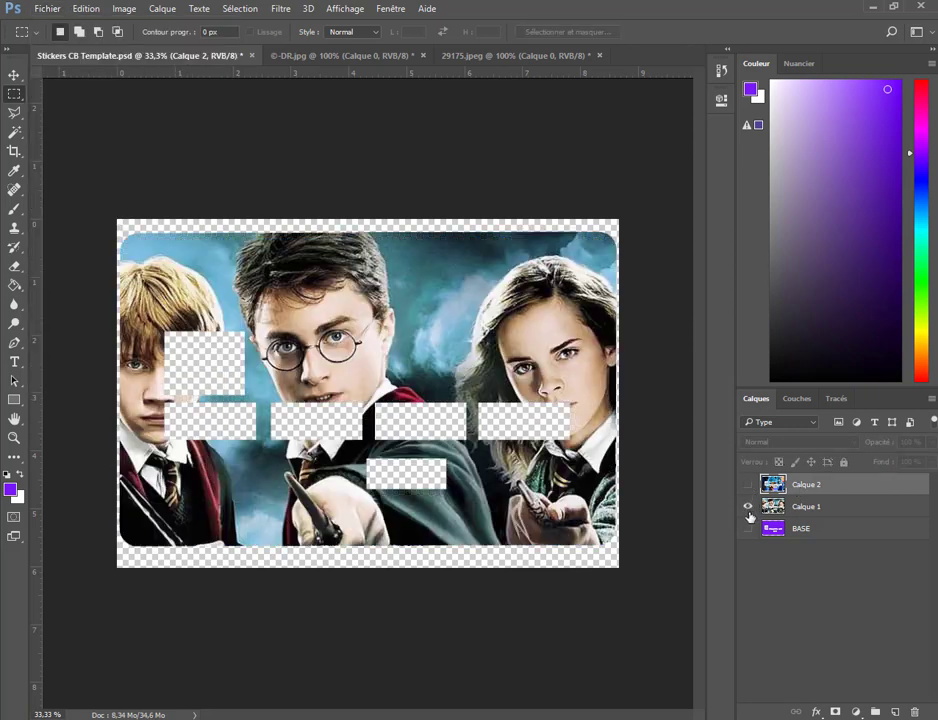
left_click(805, 507)
Save the Calque 1 sticker as a PNG copy in the Bureau folder.
left_click(47, 8)
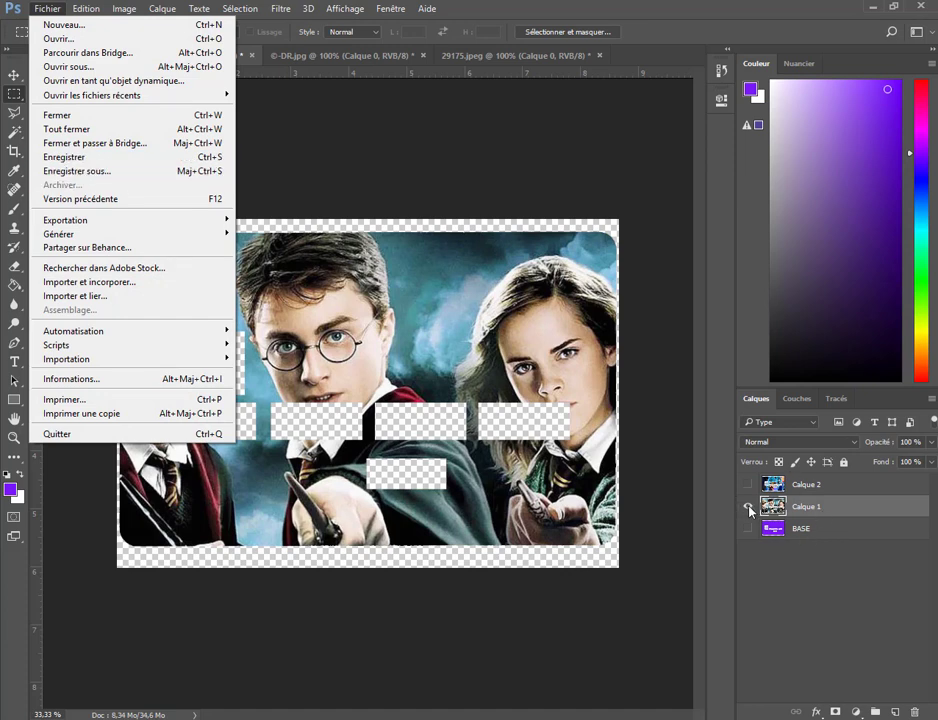
left_click(122, 171)
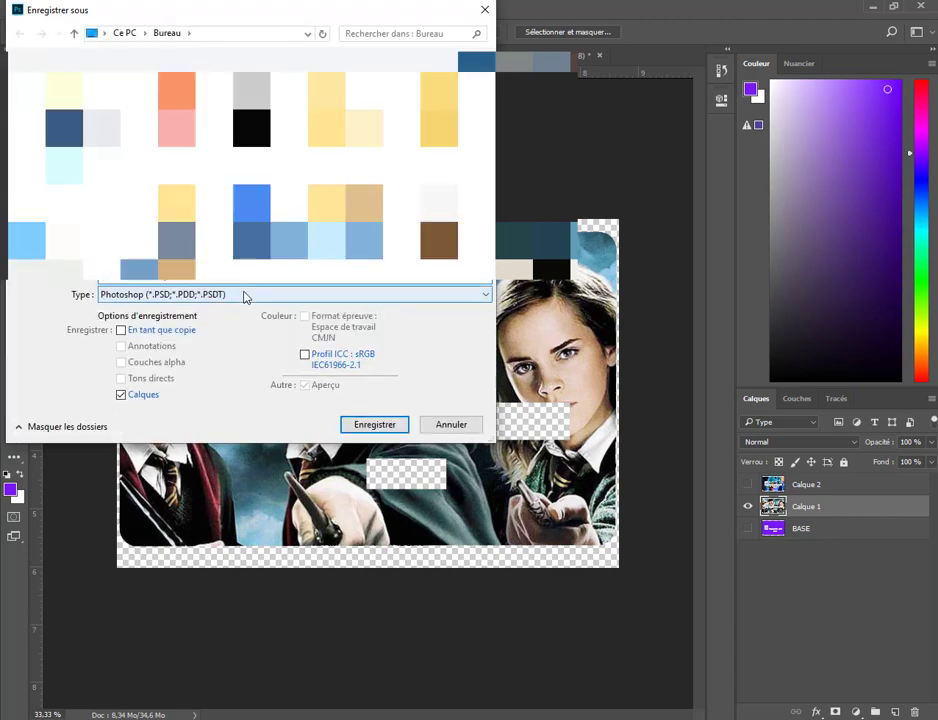
left_click(247, 295)
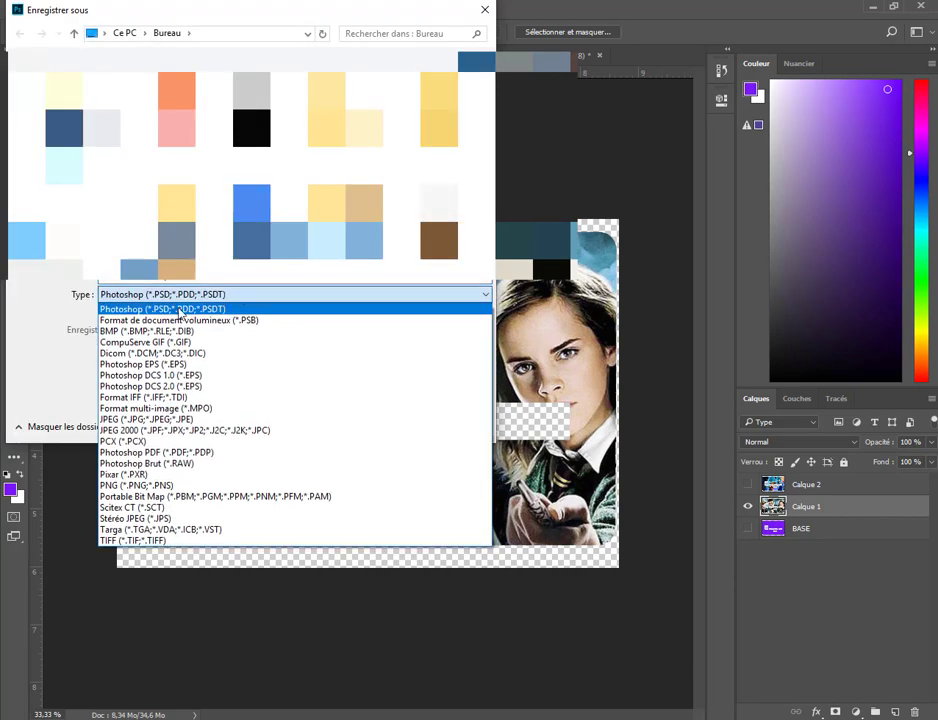
left_click(168, 487)
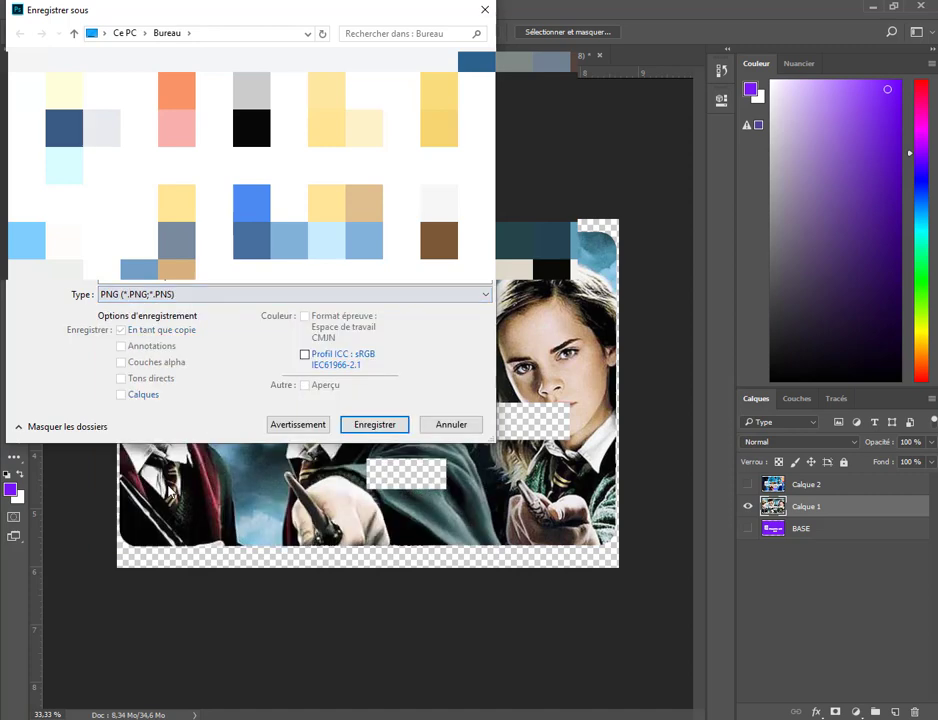
left_click(389, 432)
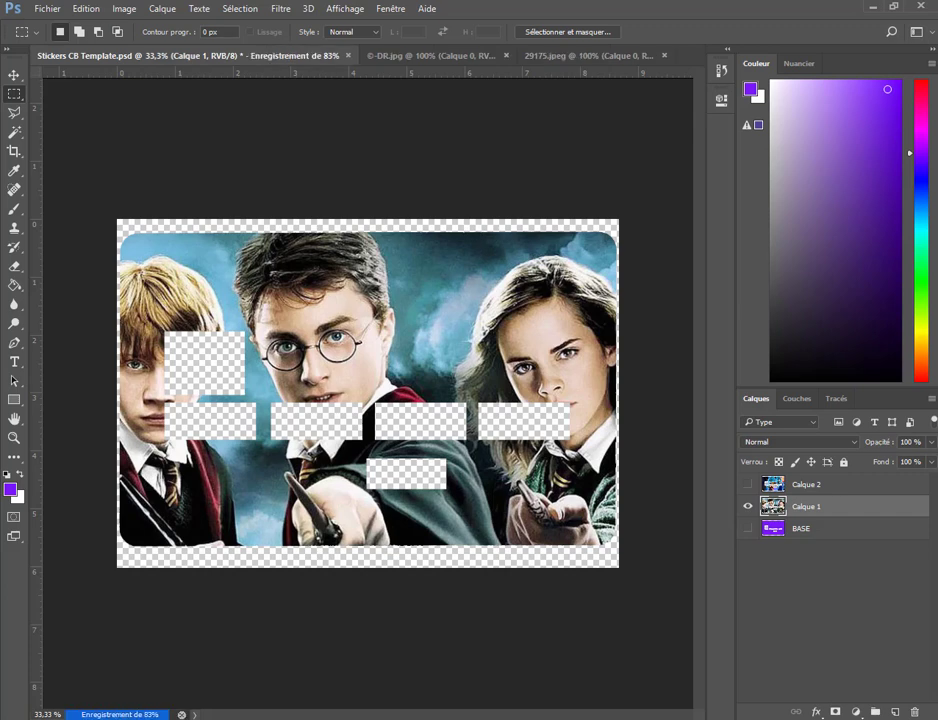
Print one copy of the Calque 1 sticker on the Brother MFC-9140CDN Printer.
left_click(58, 10)
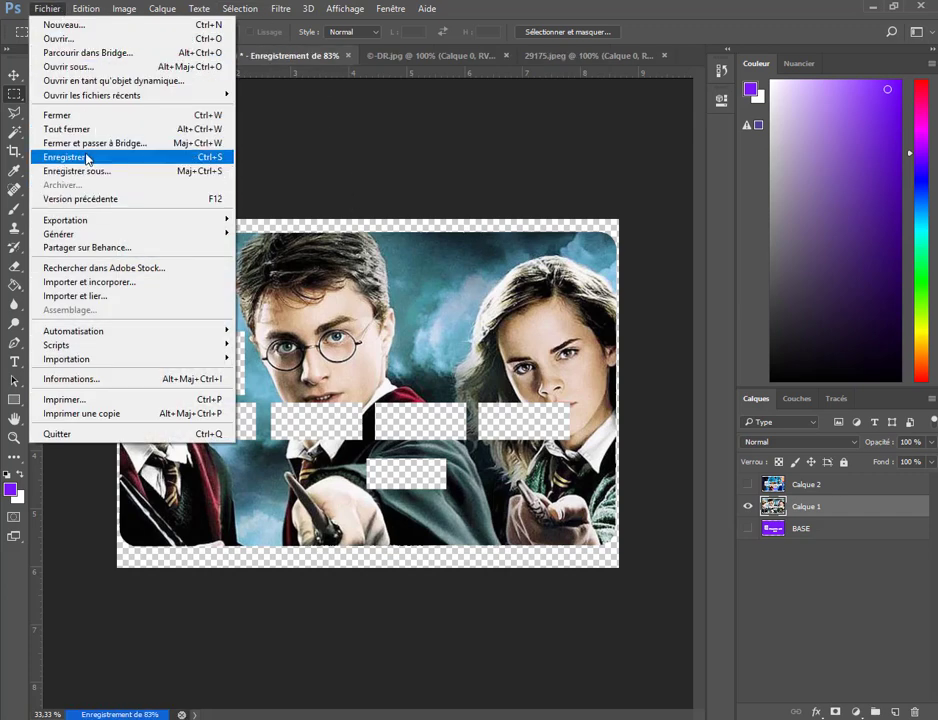
left_click(92, 401)
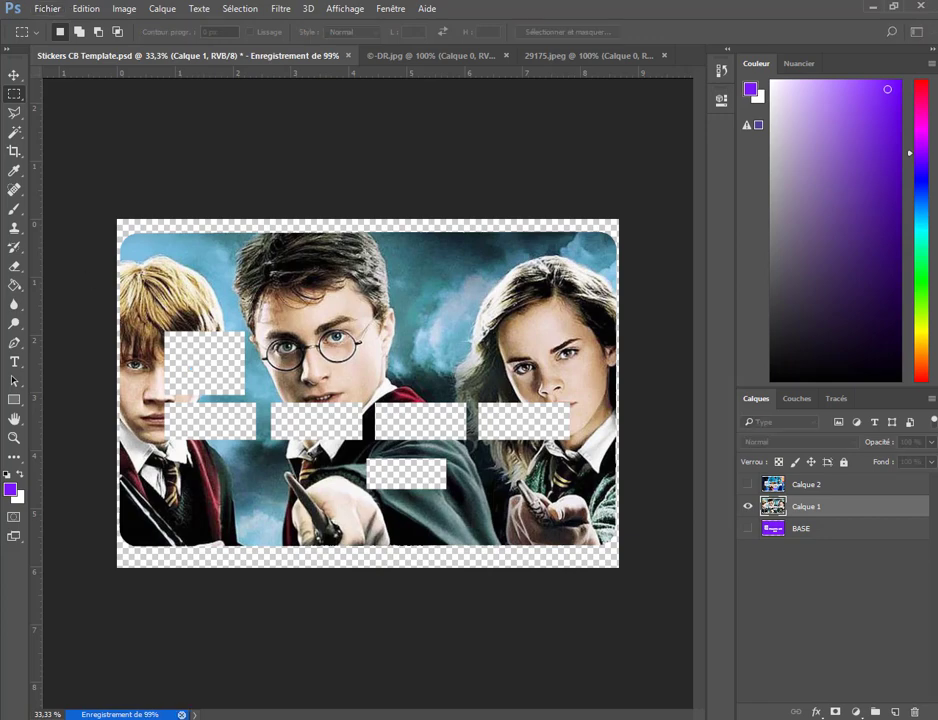
left_click_drag(211, 42, 430, 160)
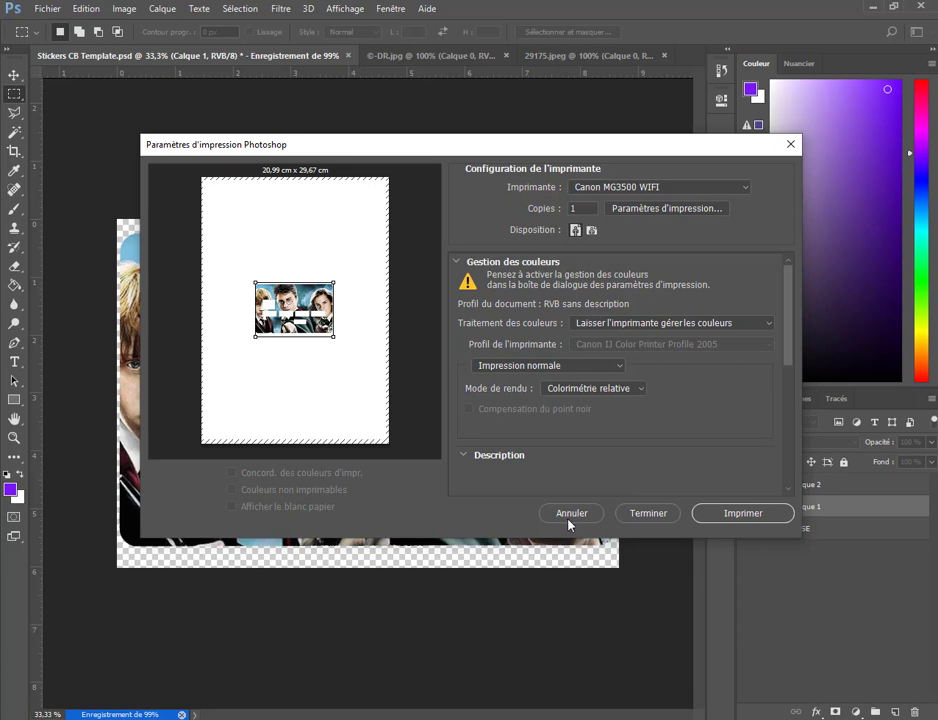
left_click(659, 187)
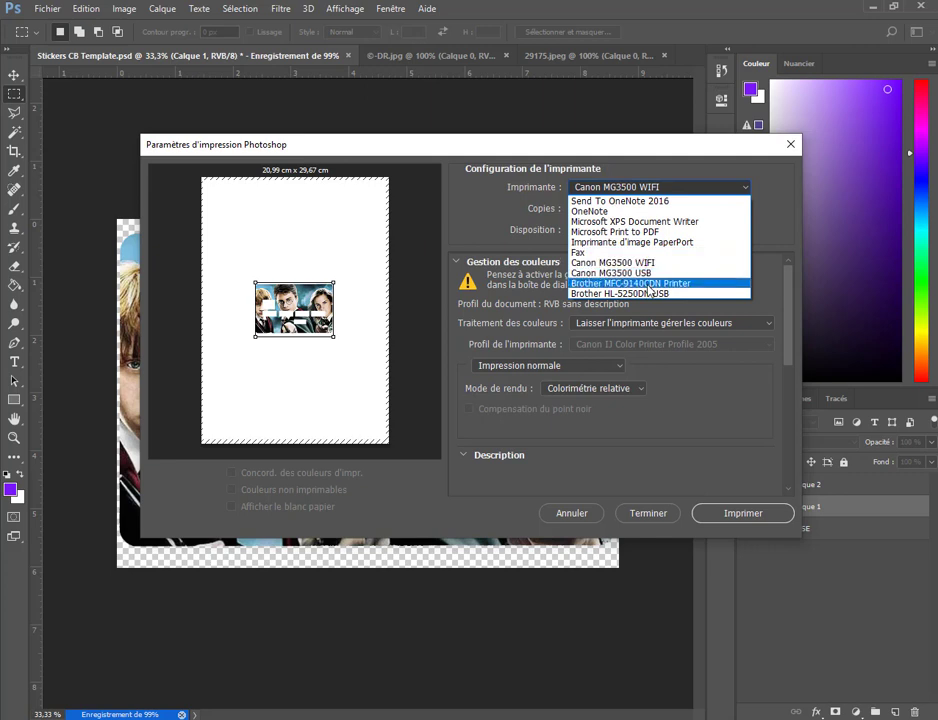
left_click(680, 283)
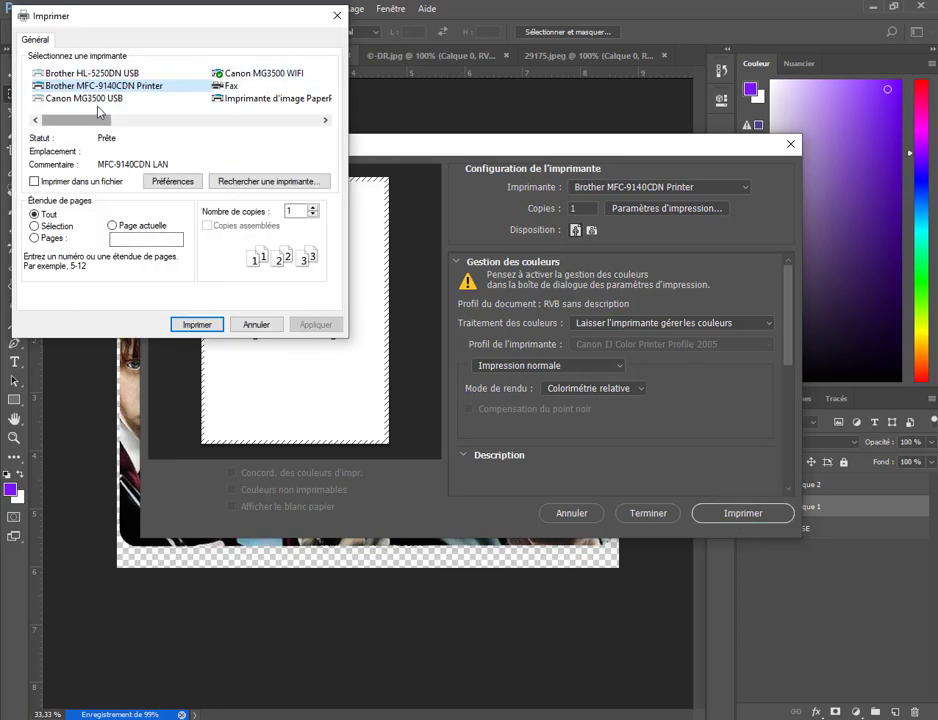
left_click(197, 324)
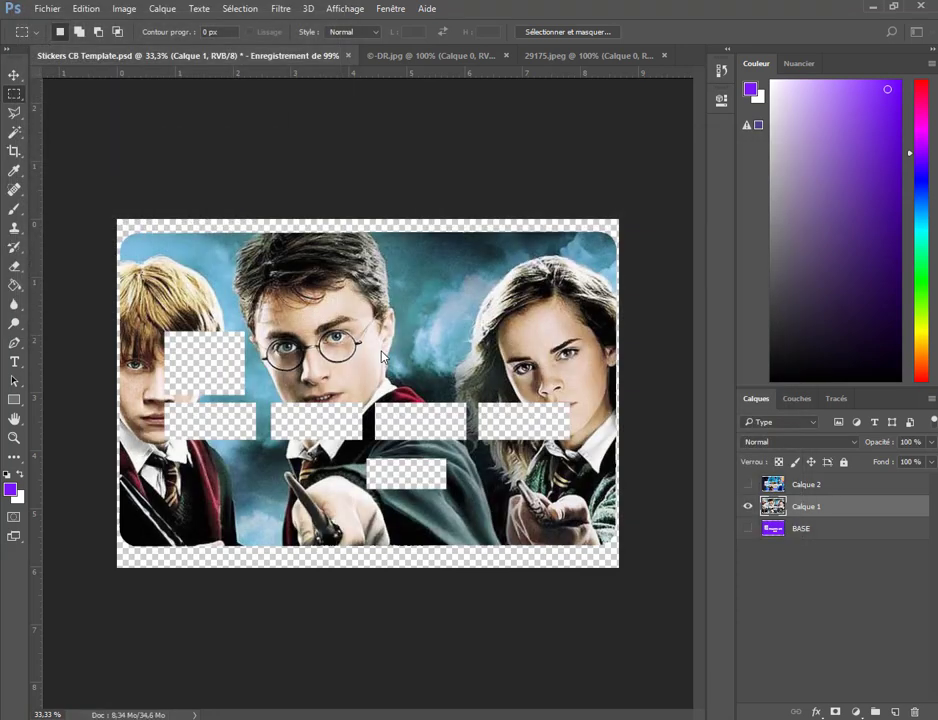